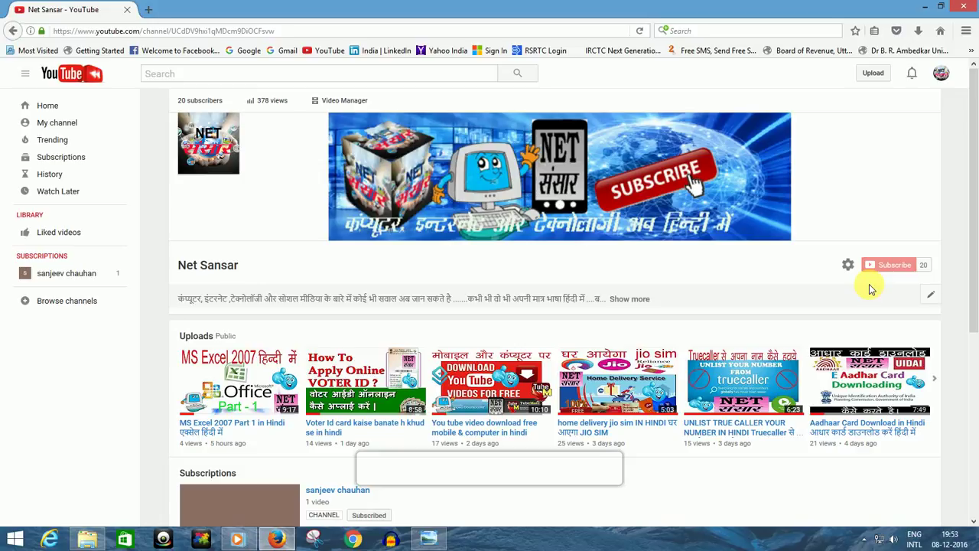
pyautogui.press('Tab')
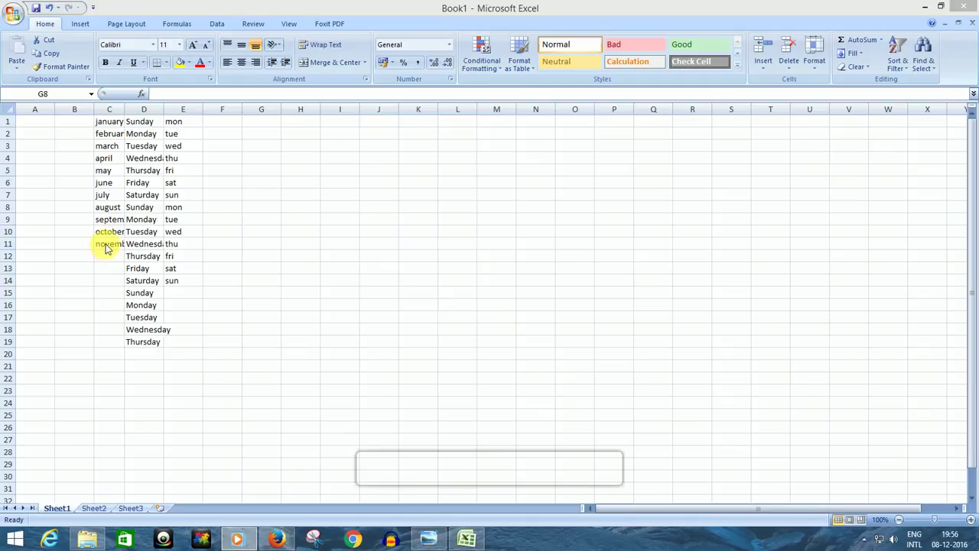
# Resize column C by hand, widening it to show the full month names and narrowing it slightly again.
pyautogui.click(111, 109)
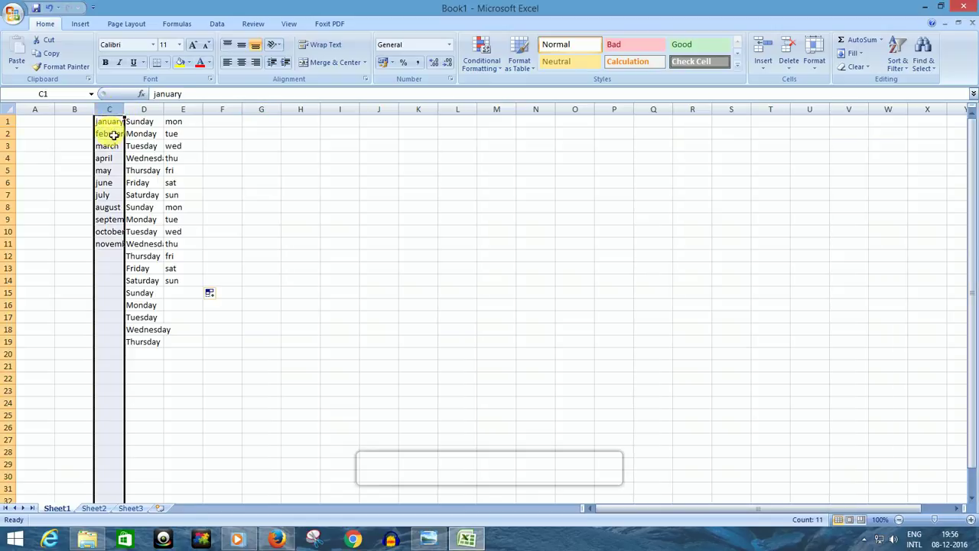
pyautogui.click(109, 132)
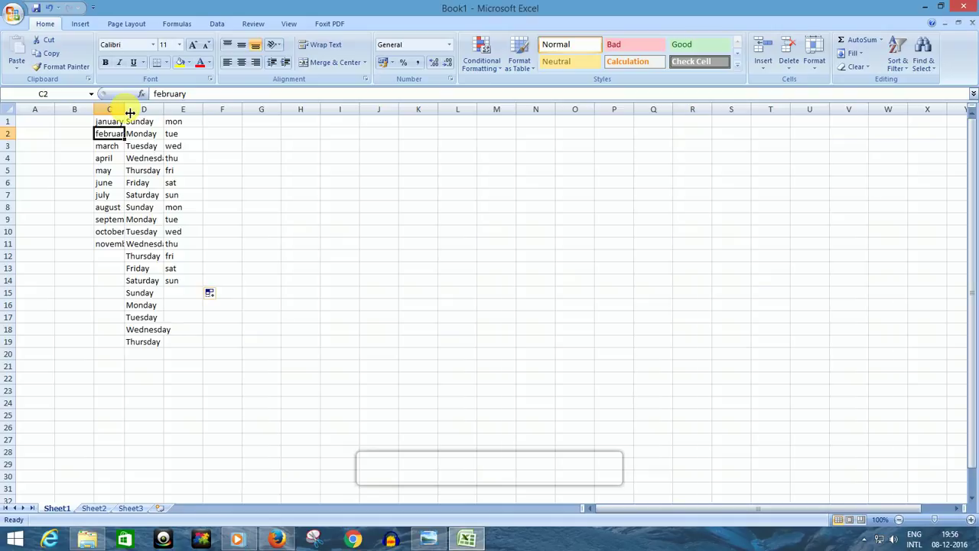
pyautogui.moveTo(130, 113); pyautogui.dragTo(142, 115)
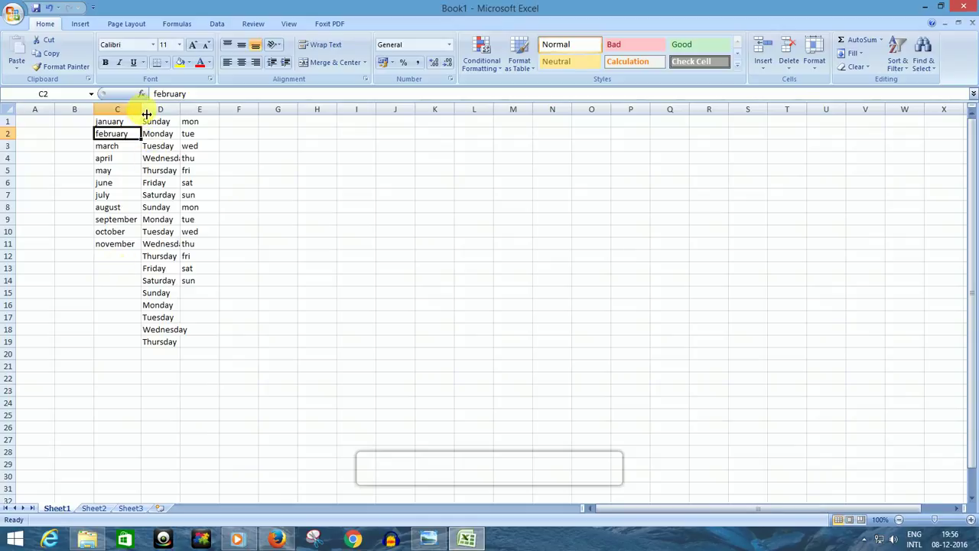
pyautogui.moveTo(146, 113); pyautogui.dragTo(138, 115)
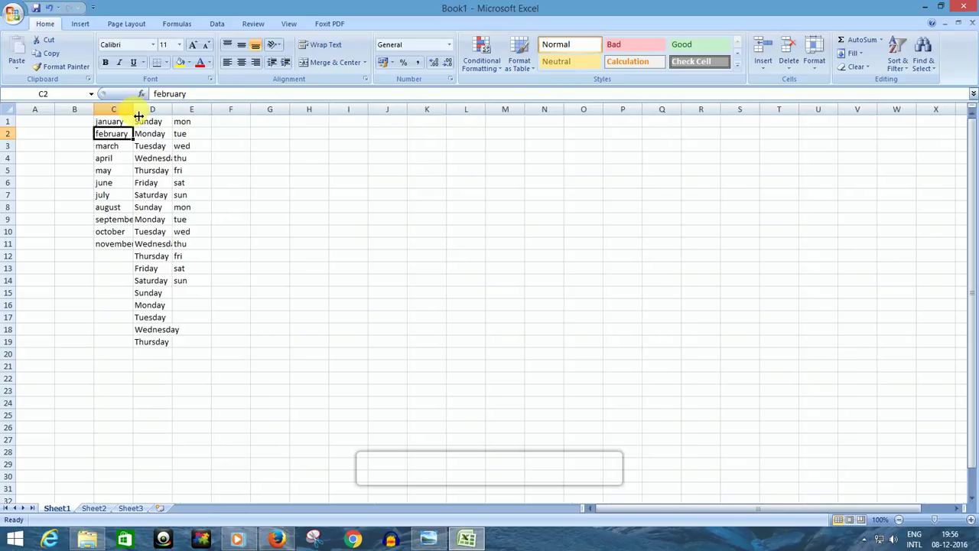
# AutoFit the width of column C to the cell containing "september".
pyautogui.click(113, 222)
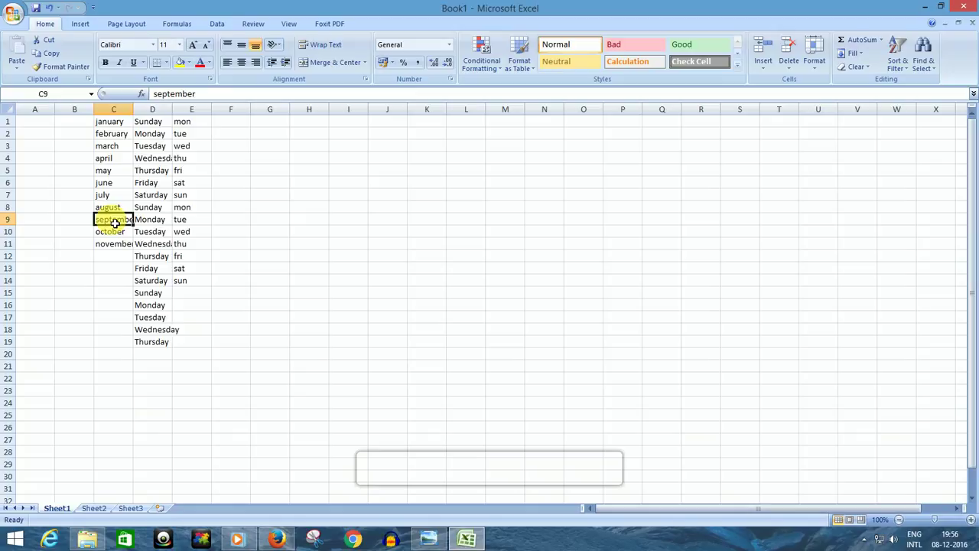
pyautogui.click(817, 70)
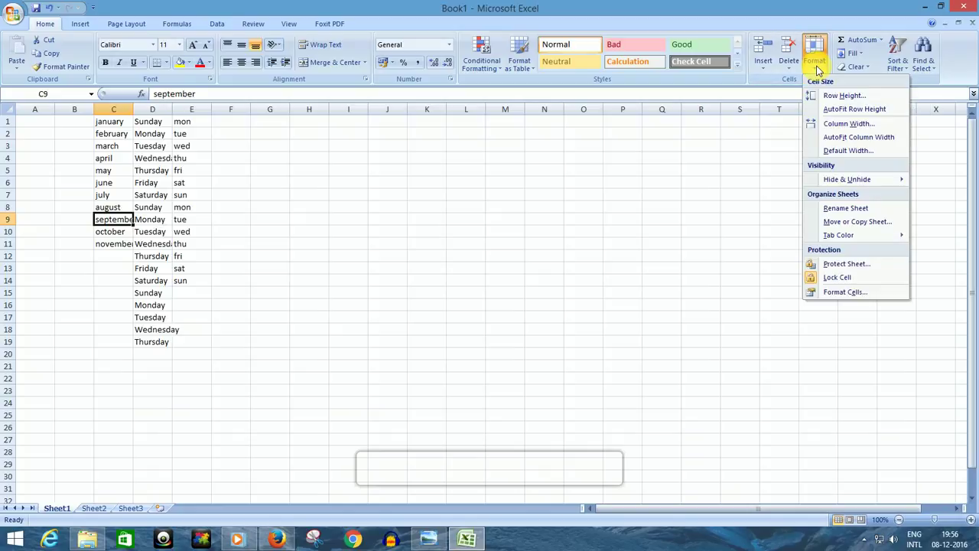
pyautogui.click(845, 138)
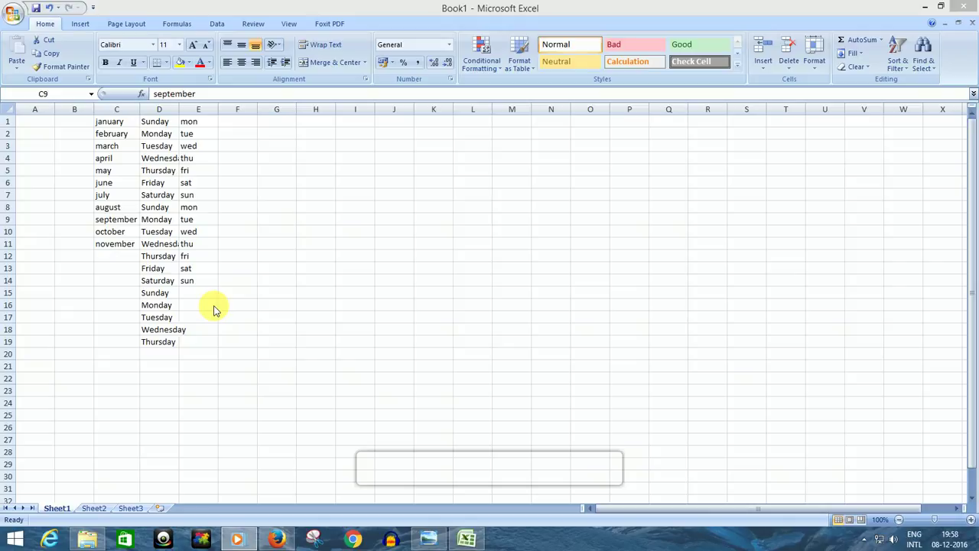
# Set the width of column D, which holds the full weekday names, to 10.
pyautogui.click(163, 162)
pyautogui.click(164, 162)
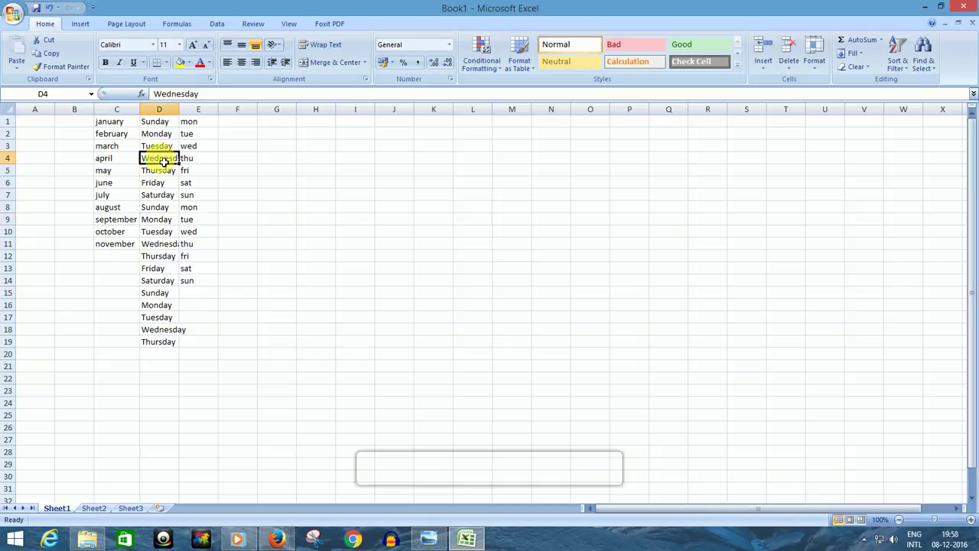
pyautogui.click(816, 67)
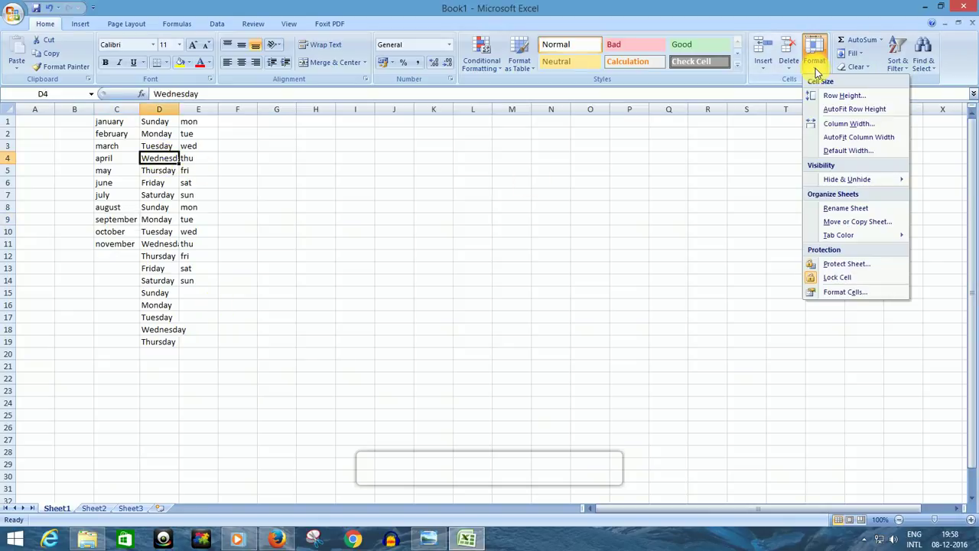
pyautogui.click(848, 125)
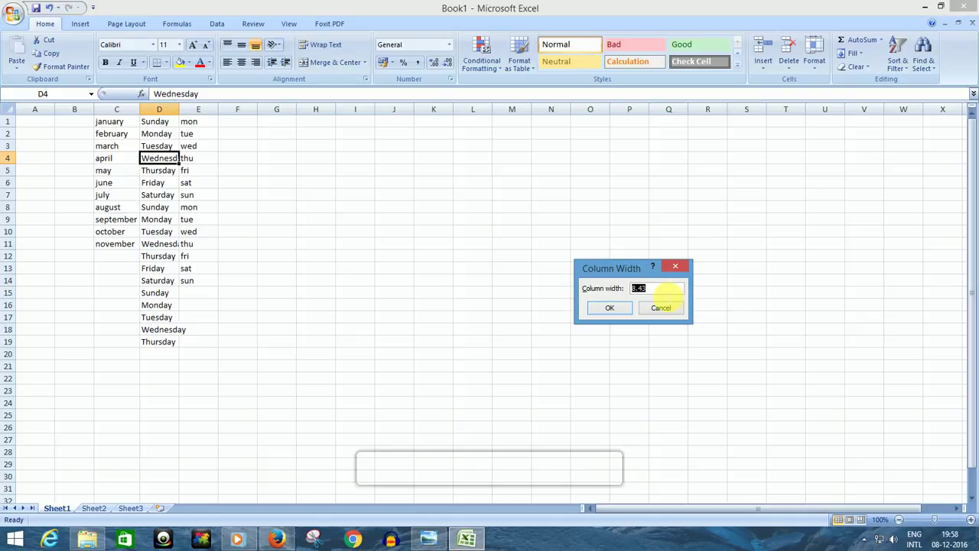
pyautogui.write('10')
pyautogui.click(610, 307)
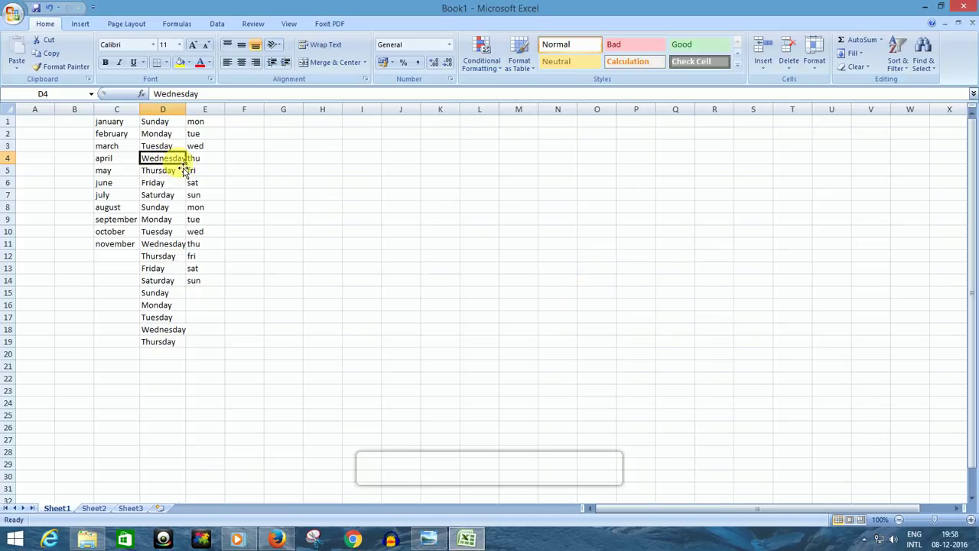
# AutoFit the width of column D to the "Wednesday" cell and widen the column slightly by hand.
pyautogui.click(813, 65)
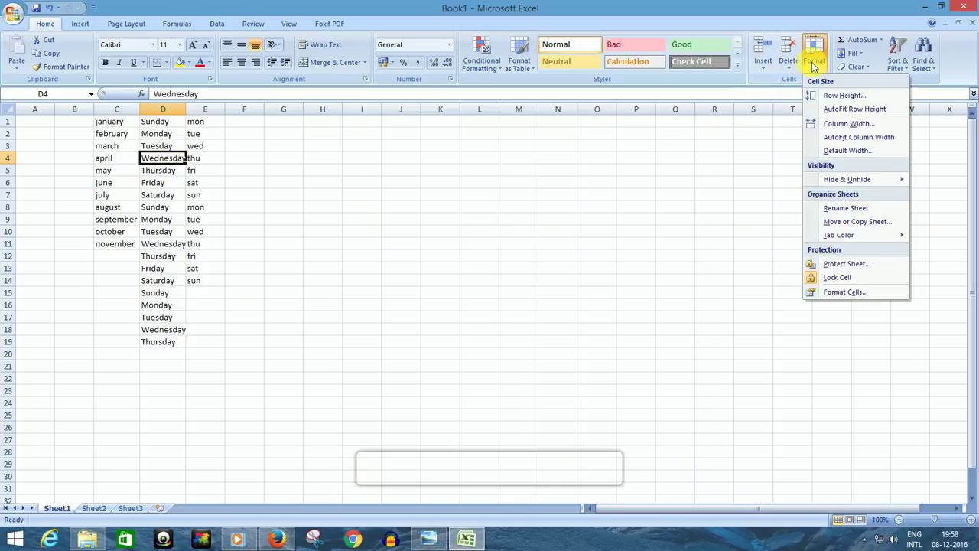
pyautogui.click(858, 138)
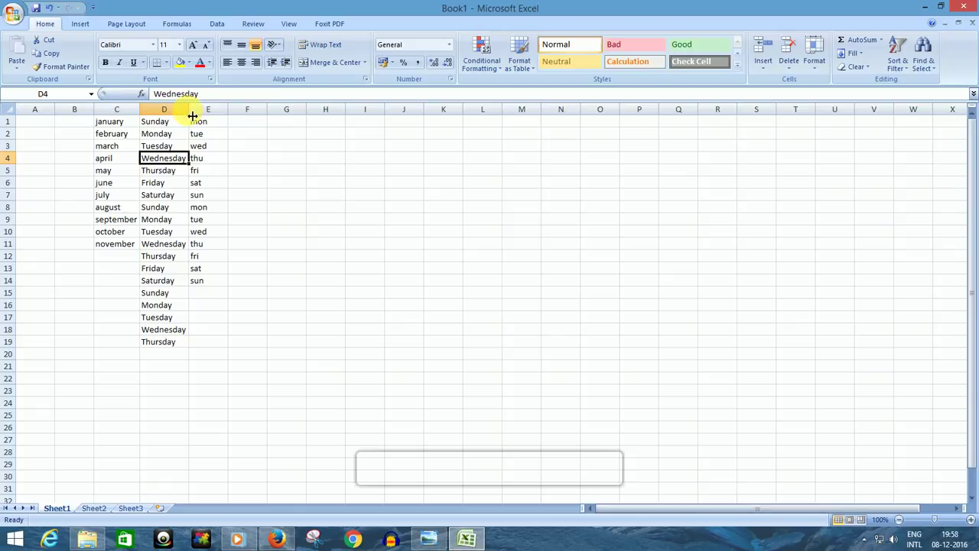
pyautogui.moveTo(194, 114); pyautogui.dragTo(196, 115)
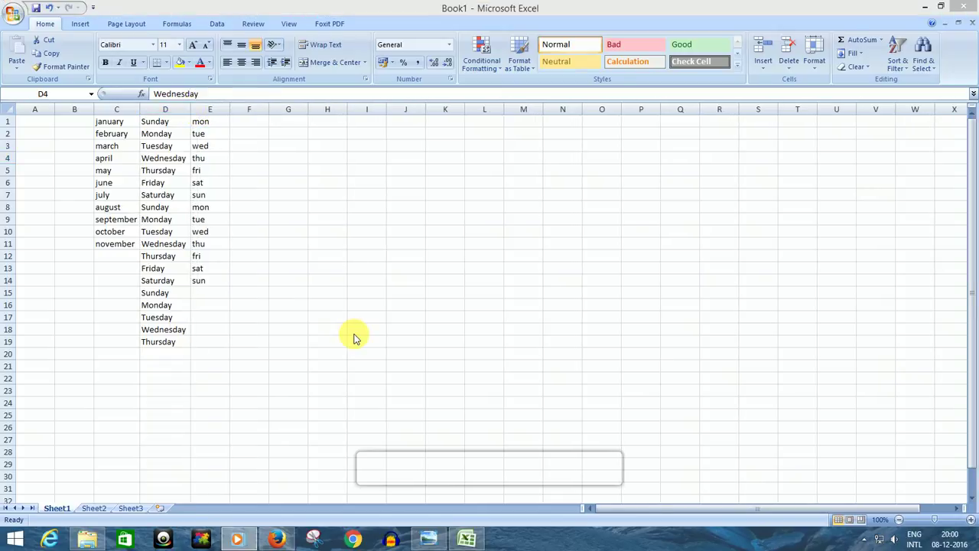
# Increase the height of row 1 to about 27.75 by hand and check its row height setting without changing it.
pyautogui.click(114, 123)
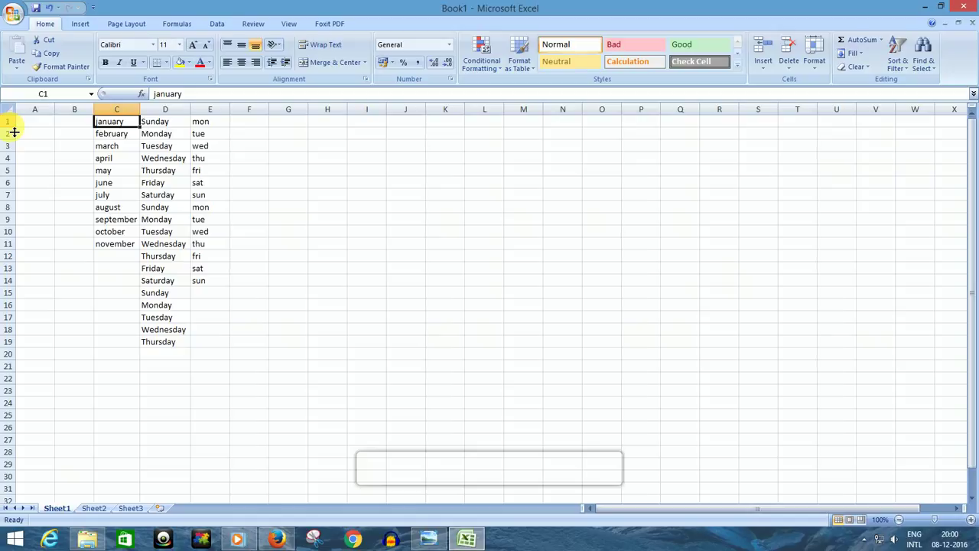
pyautogui.moveTo(14, 131); pyautogui.dragTo(16, 142)
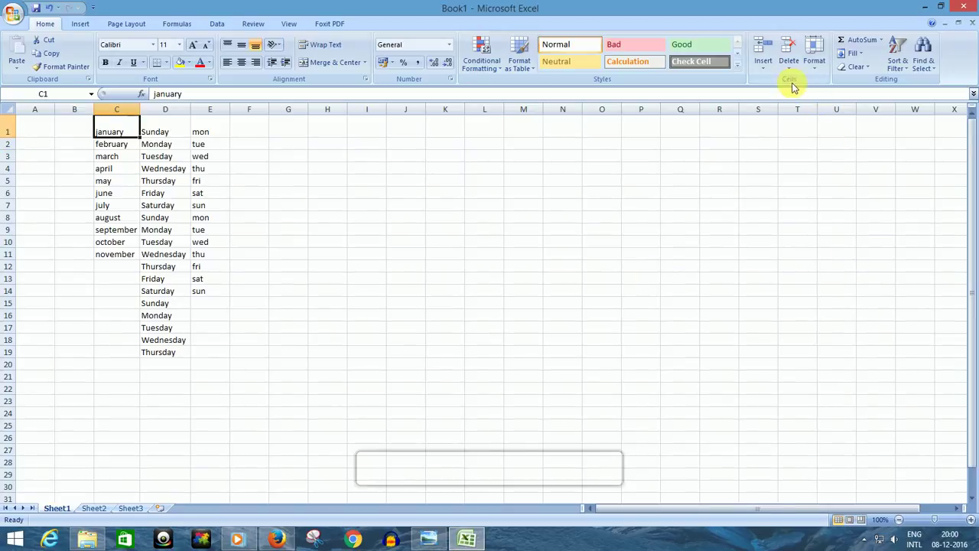
pyautogui.click(814, 66)
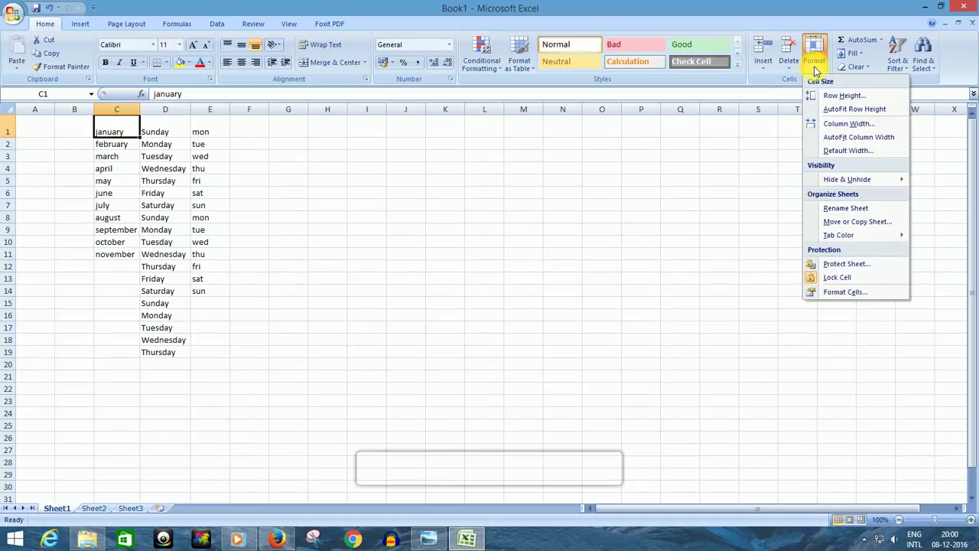
pyautogui.click(854, 97)
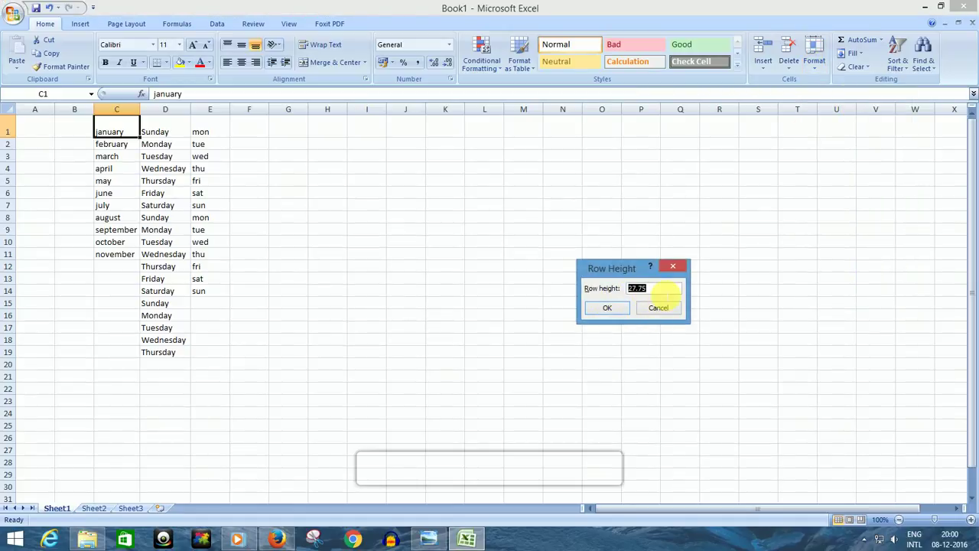
pyautogui.click(676, 267)
# AutoFit the height of row 1 to its contents and check its row height setting without changing it.
pyautogui.click(814, 62)
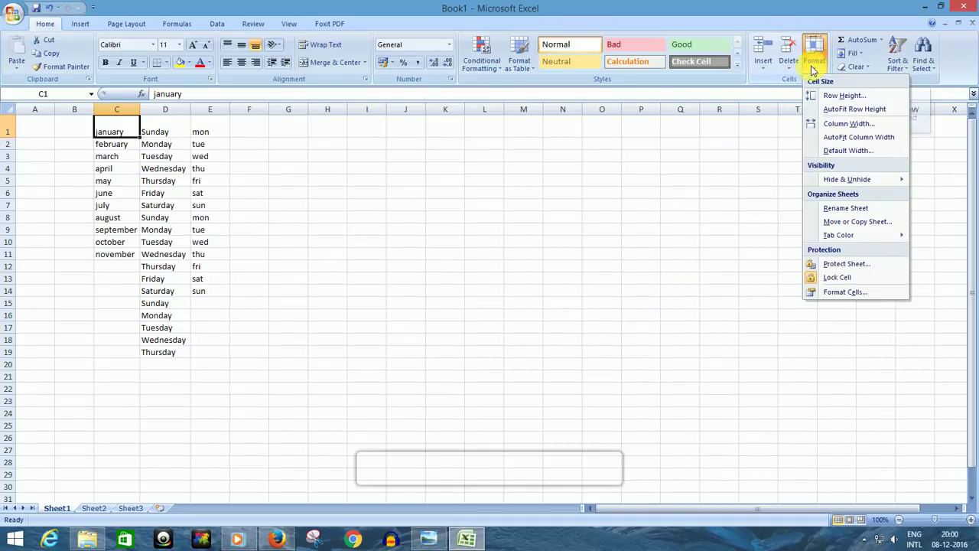
pyautogui.click(831, 108)
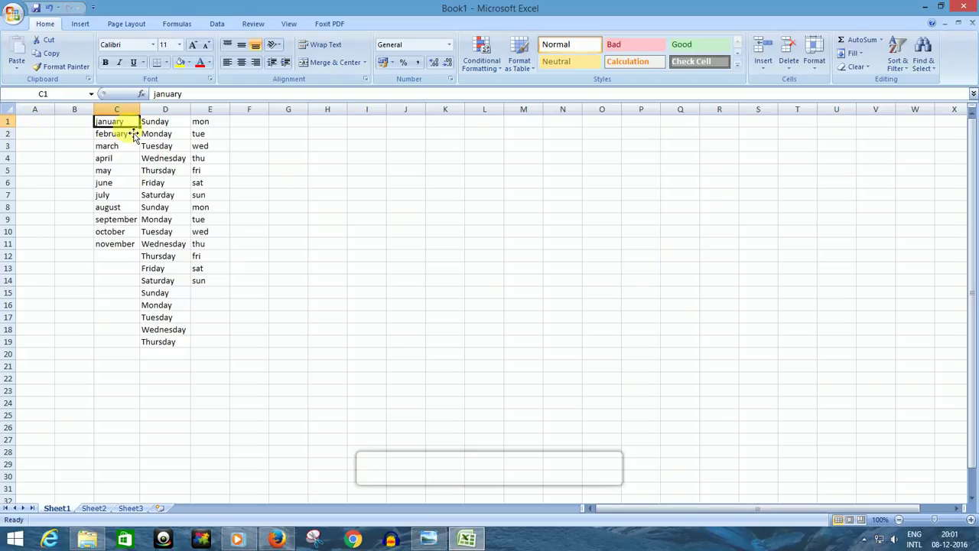
pyautogui.click(815, 63)
pyautogui.click(840, 96)
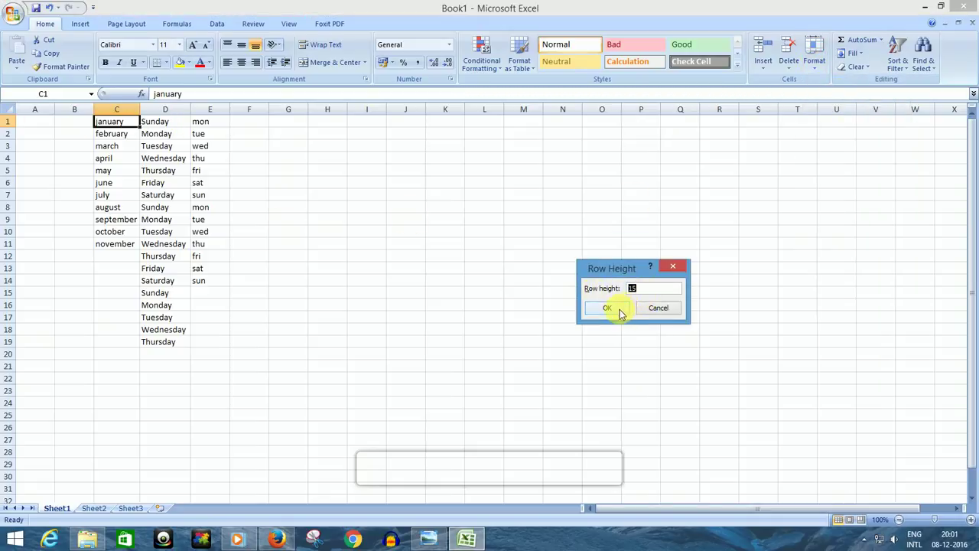
pyautogui.click(675, 267)
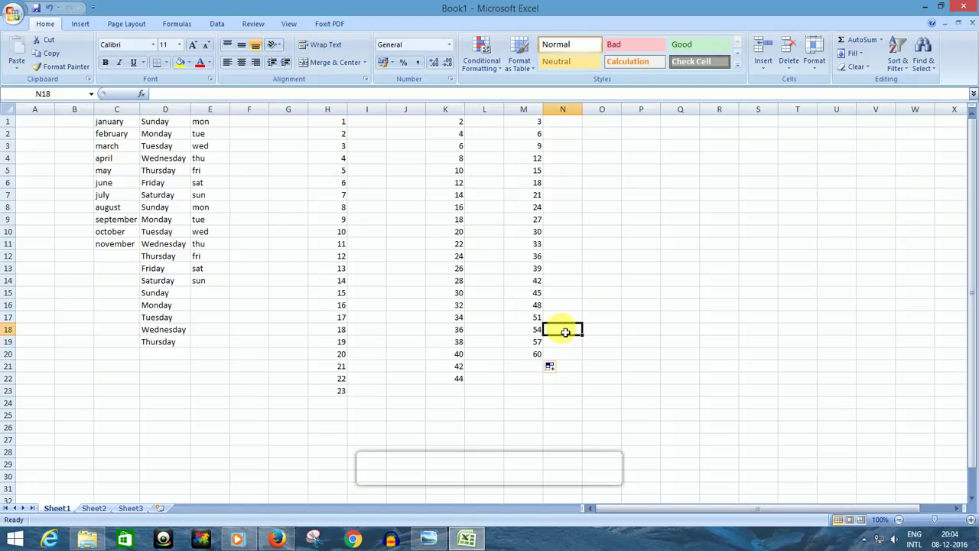
# Hide column M, which contains the multiples of 3.
pyautogui.click(523, 110)
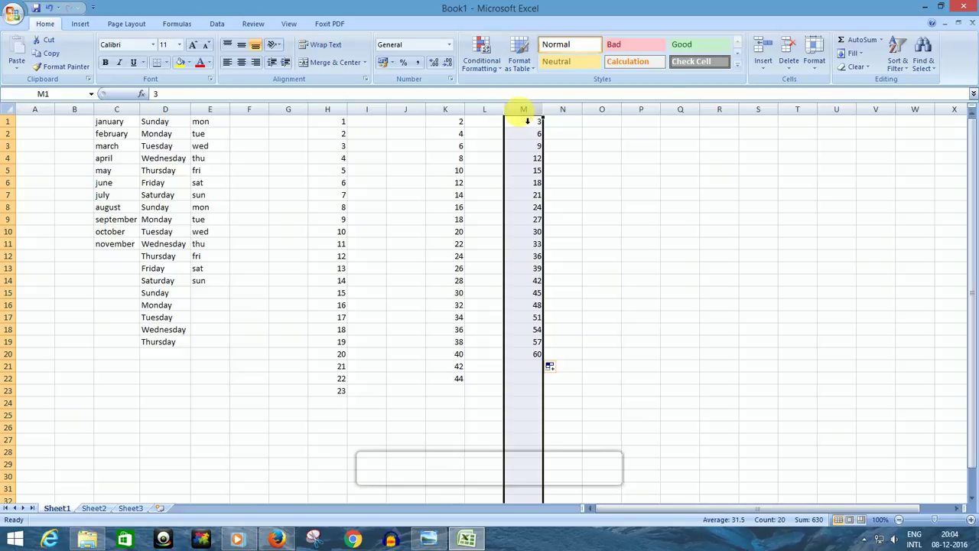
pyautogui.rightClick(524, 116)
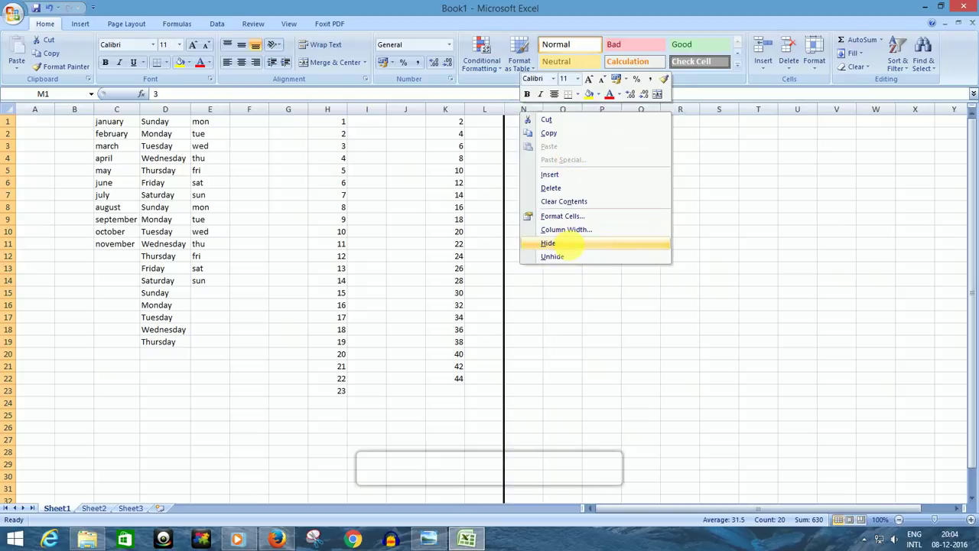
pyautogui.click(569, 245)
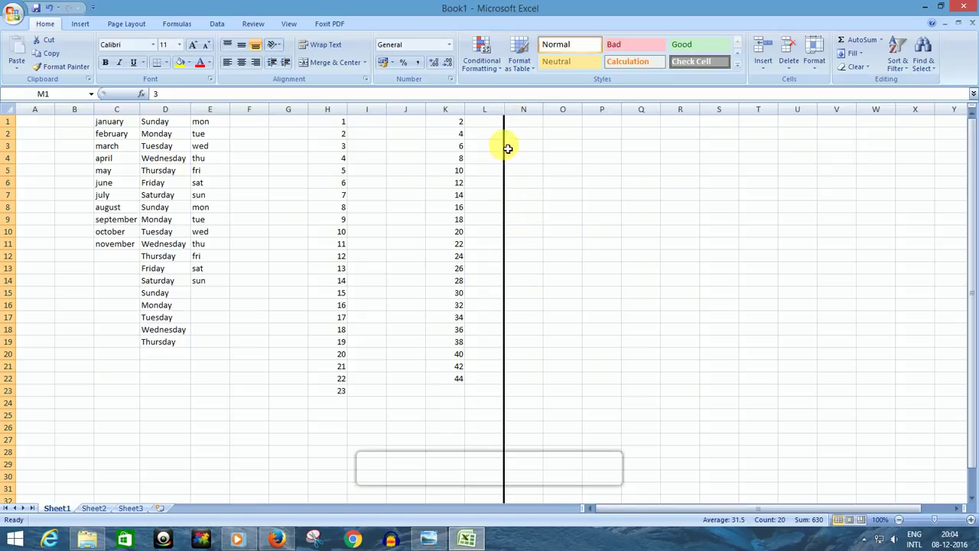
# Hide column H, which contains the numbers counting up from 1.
pyautogui.click(336, 113)
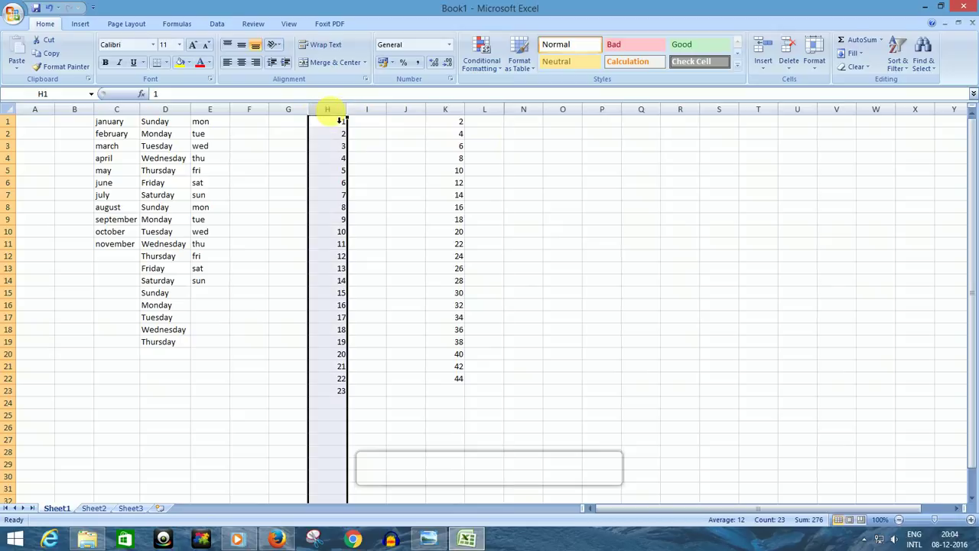
pyautogui.click(813, 69)
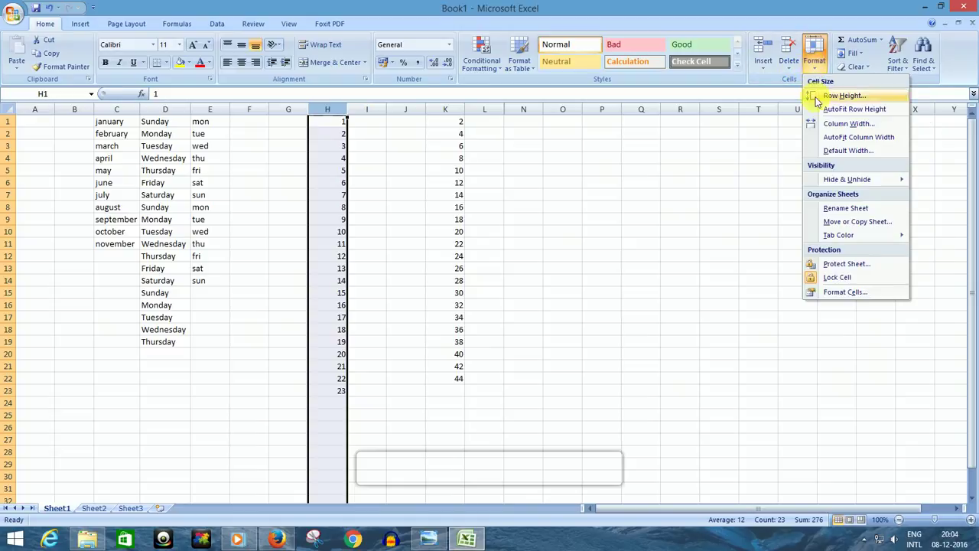
pyautogui.moveTo(830, 186)
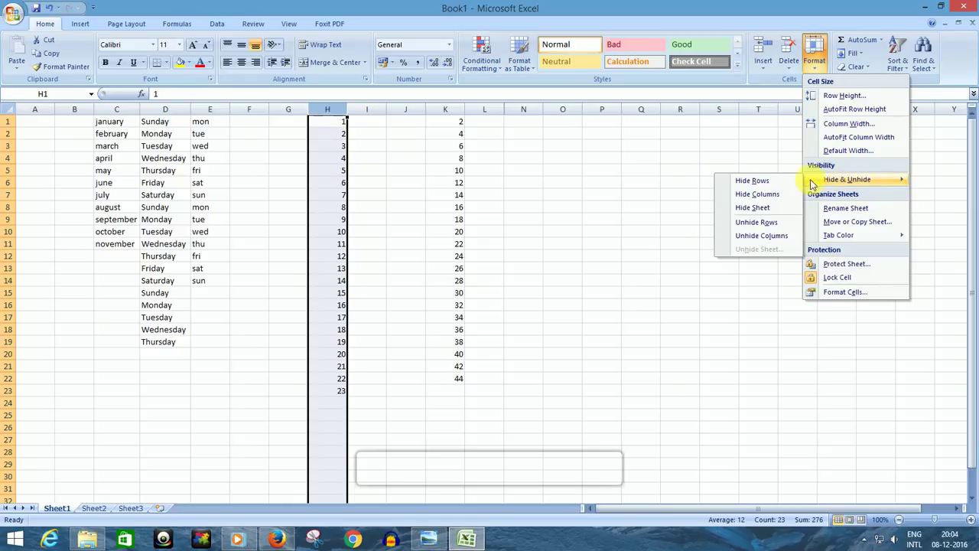
pyautogui.click(765, 195)
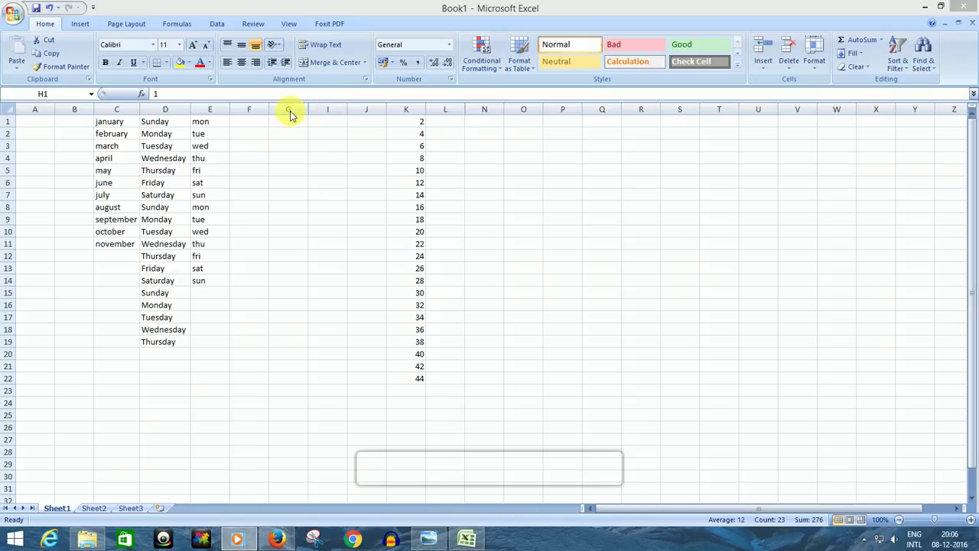
# Unhide column H by selecting its neighbouring columns G and I, and clear the column selection.
pyautogui.moveTo(308, 110); pyautogui.dragTo(332, 122)
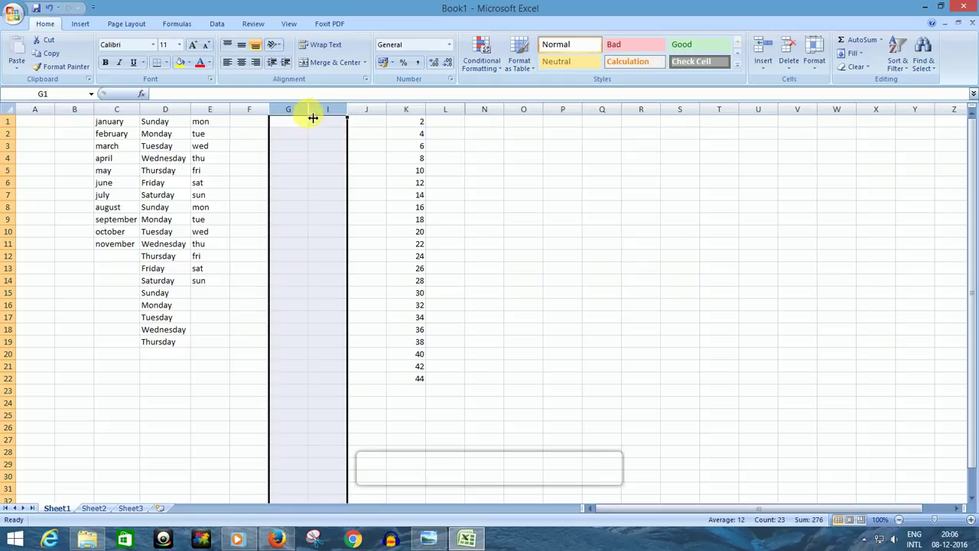
pyautogui.rightClick(321, 113)
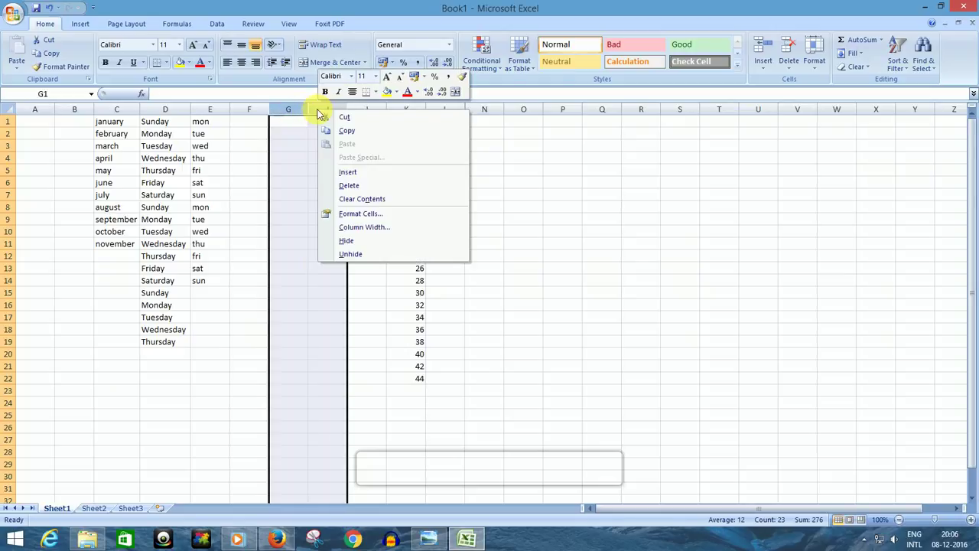
pyautogui.click(352, 256)
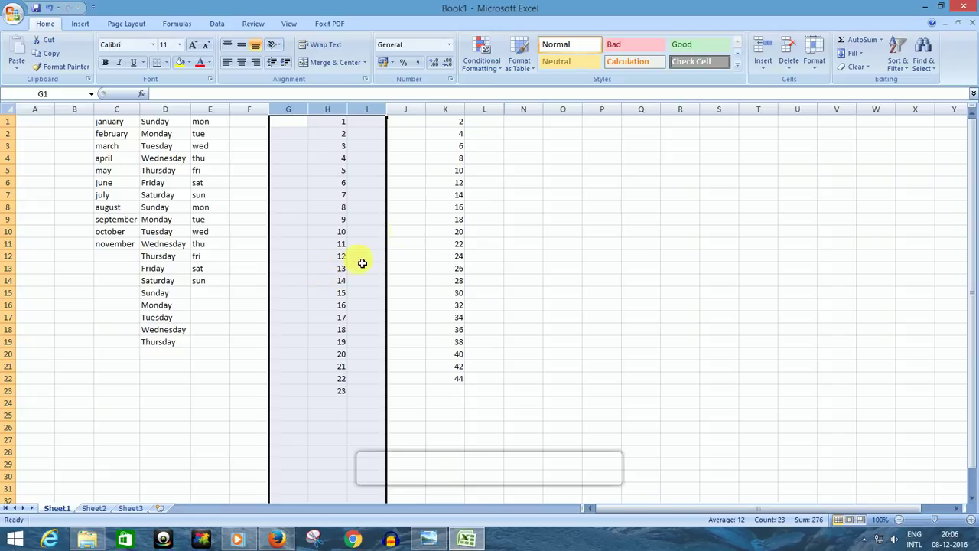
pyautogui.click(414, 205)
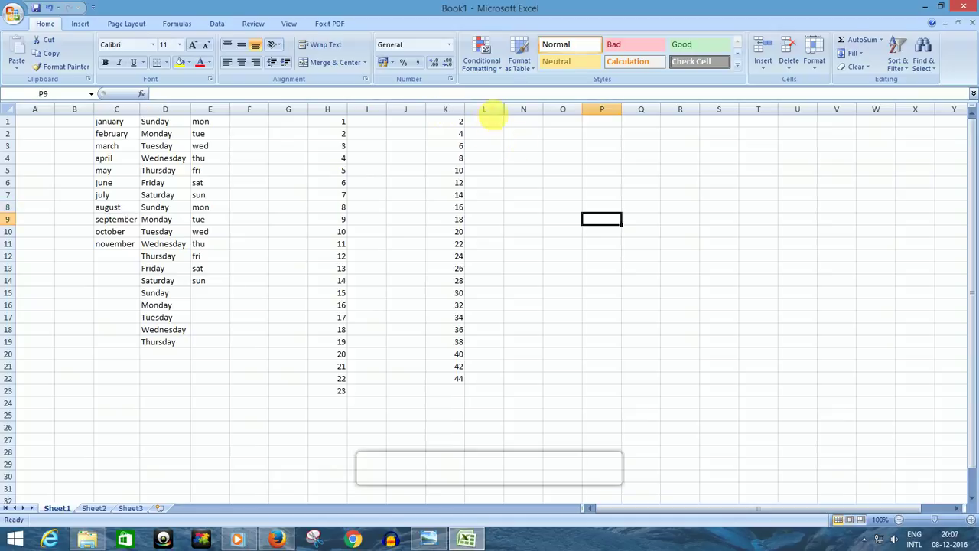
# Unhide column M by selecting its neighbouring columns L and N, and clear the column selection.
pyautogui.click(496, 114)
pyautogui.moveTo(501, 119); pyautogui.dragTo(522, 120)
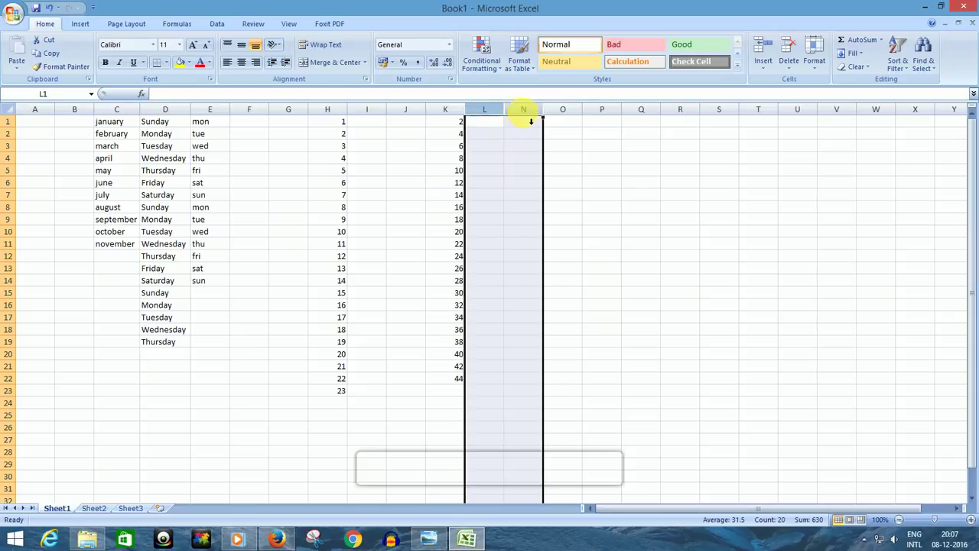
pyautogui.click(815, 66)
pyautogui.moveTo(824, 177)
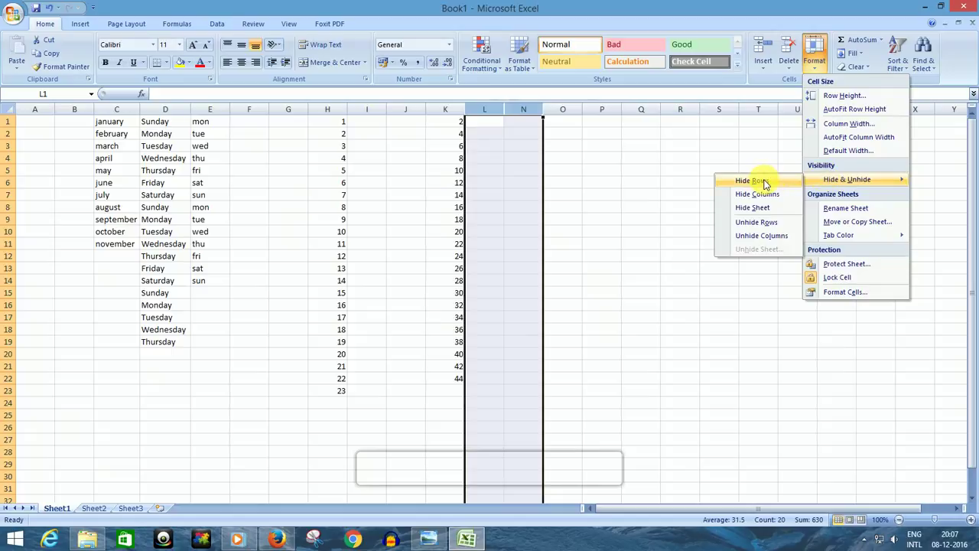
pyautogui.click(746, 234)
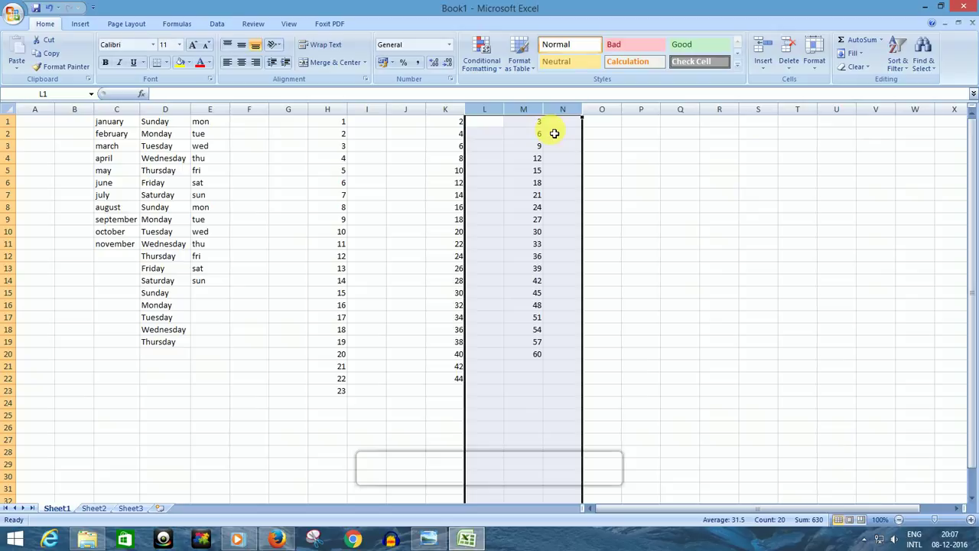
pyautogui.click(636, 208)
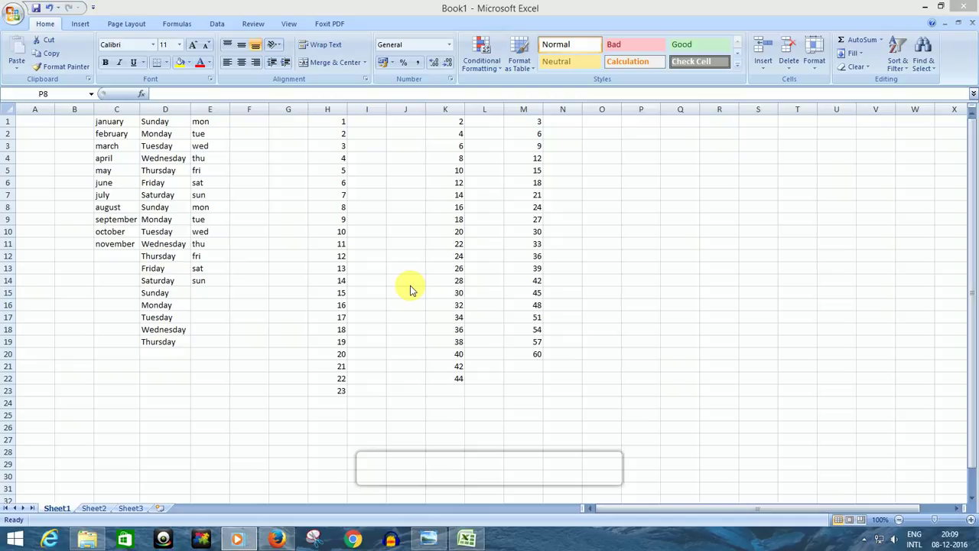
# Hide column H with the counting numbers, column M with the multiples of 3, and column D with the full weekday names.
pyautogui.rightClick(334, 111)
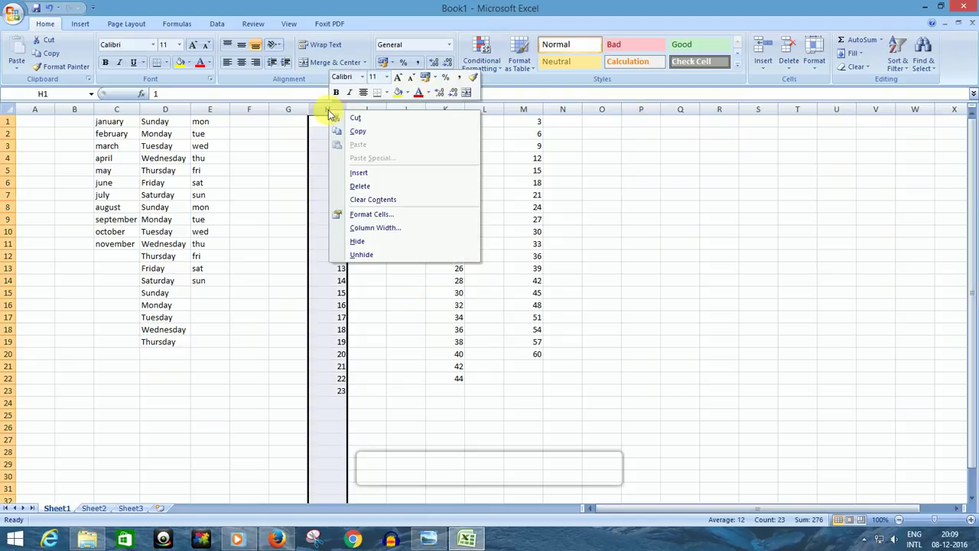
pyautogui.click(373, 243)
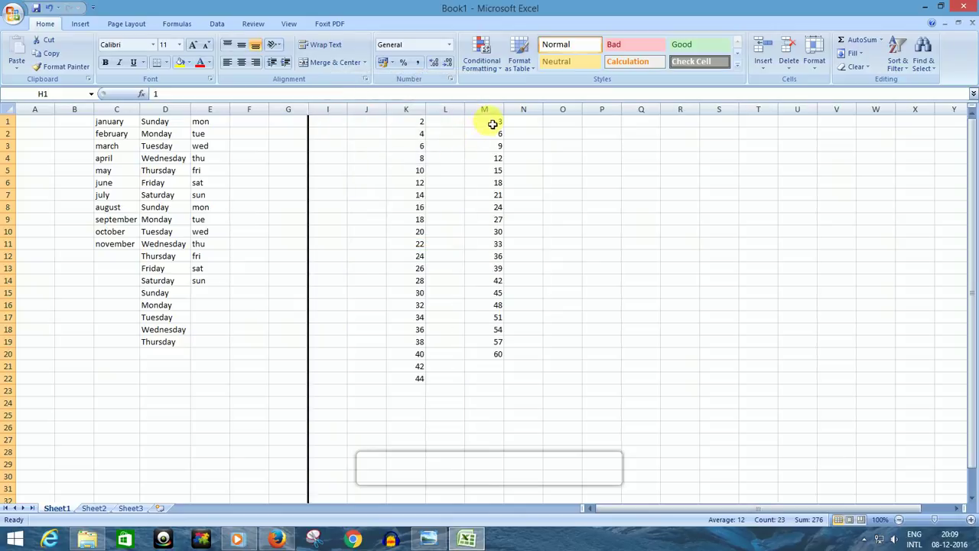
pyautogui.click(490, 111)
pyautogui.rightClick(492, 114)
pyautogui.click(520, 245)
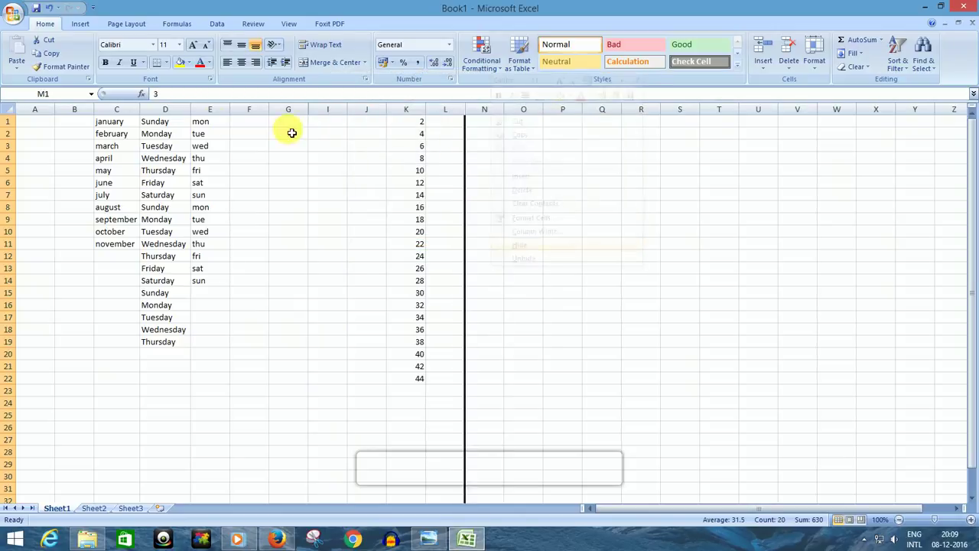
pyautogui.rightClick(148, 113)
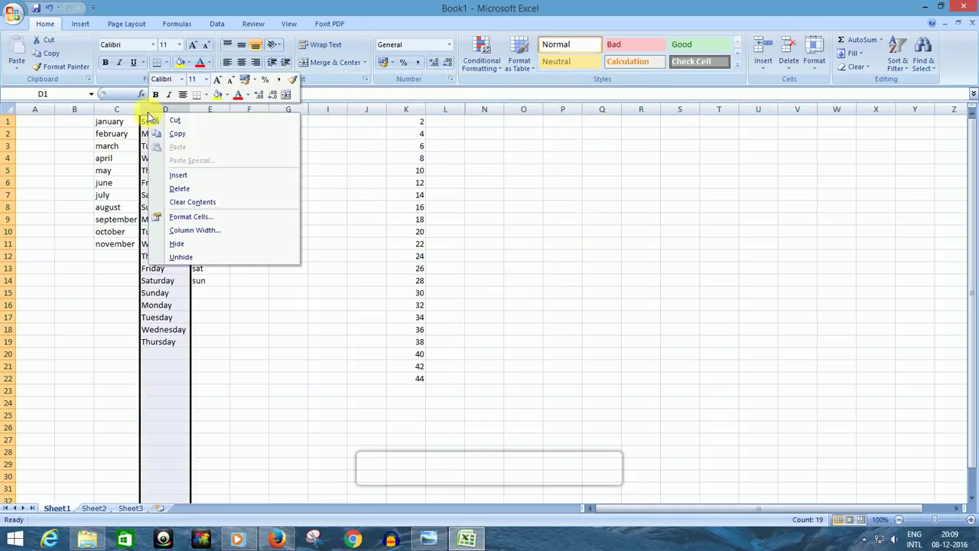
pyautogui.click(177, 244)
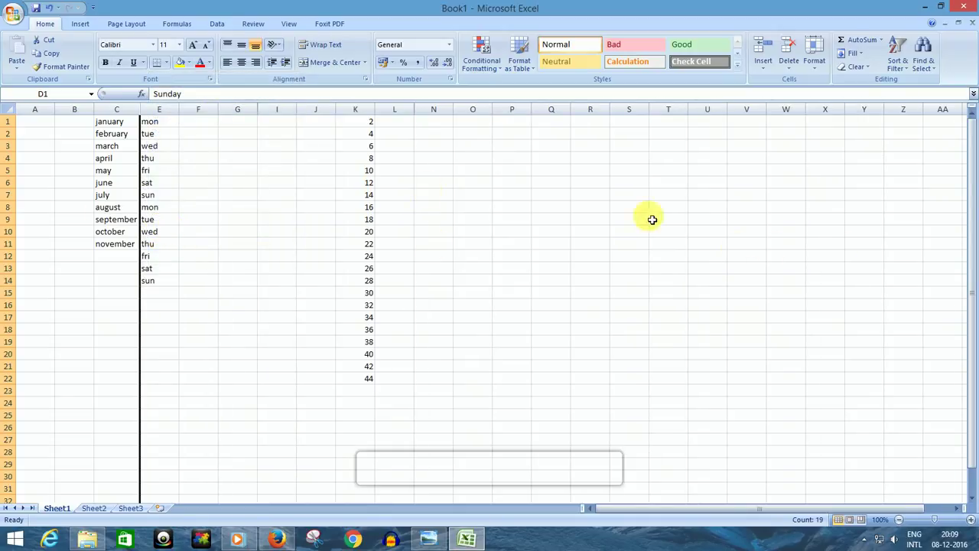
# Select the entire worksheet and unhide all of its hidden columns at once, and clear the selection.
pyautogui.click(13, 113)
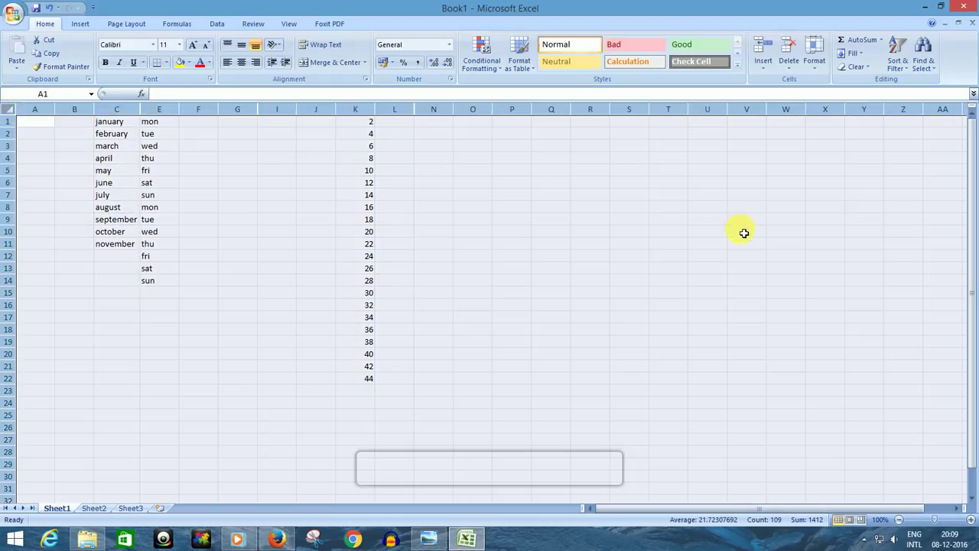
pyautogui.click(813, 57)
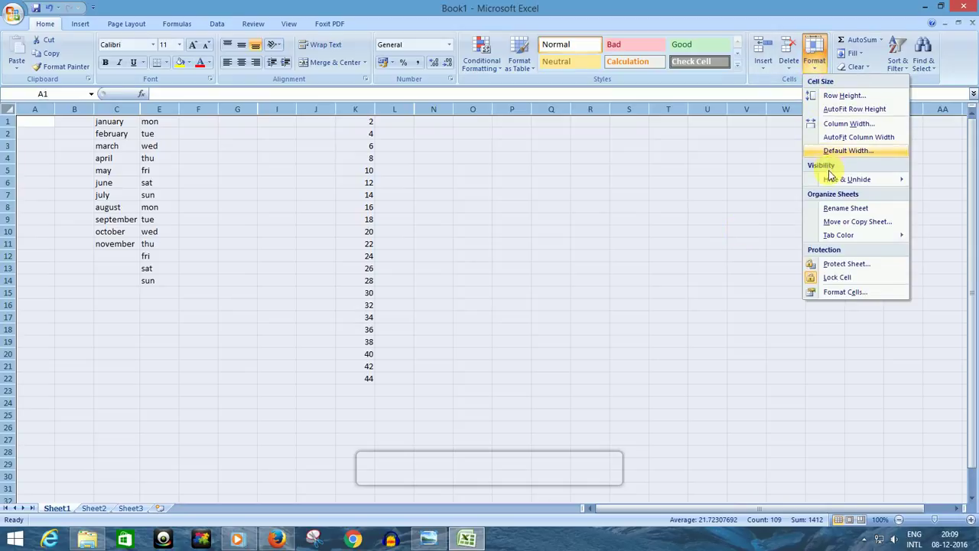
pyautogui.moveTo(832, 180)
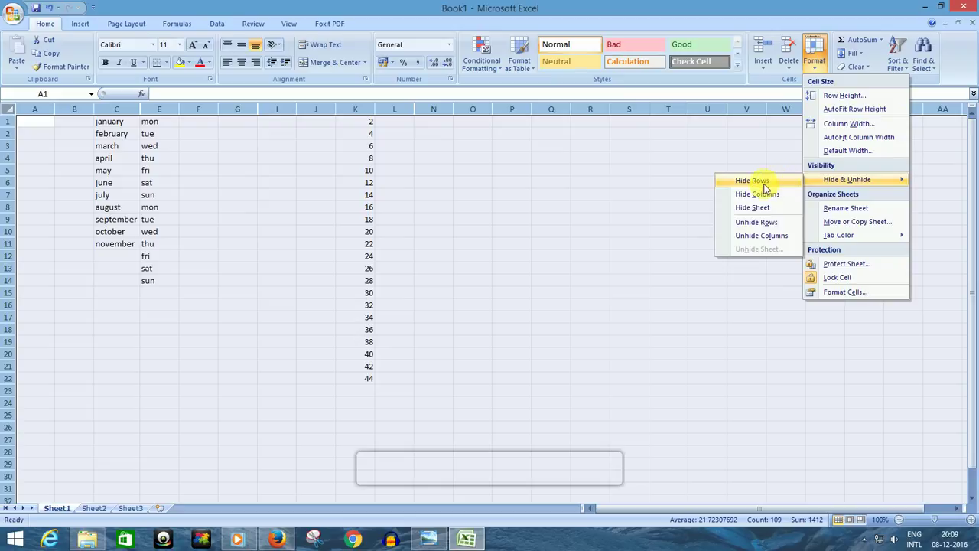
pyautogui.click(756, 240)
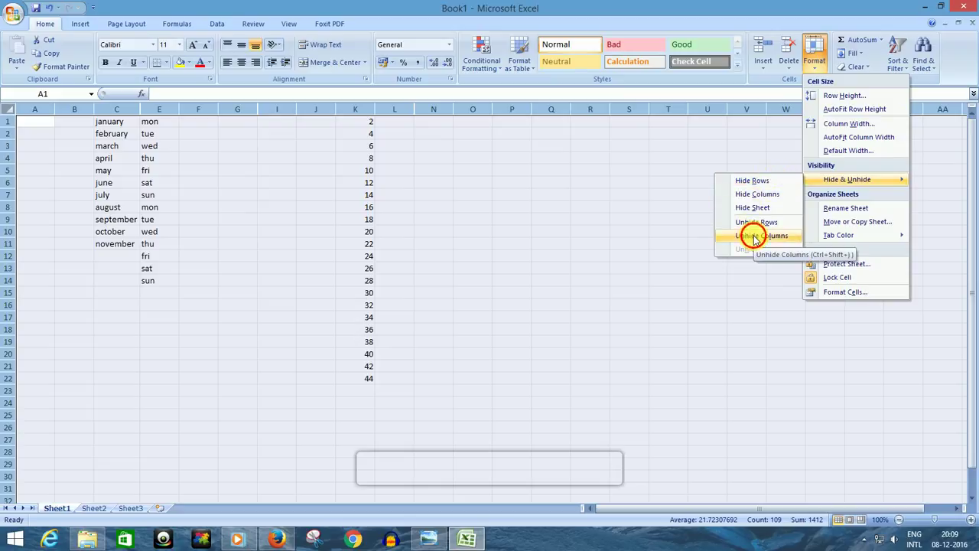
pyautogui.click(697, 249)
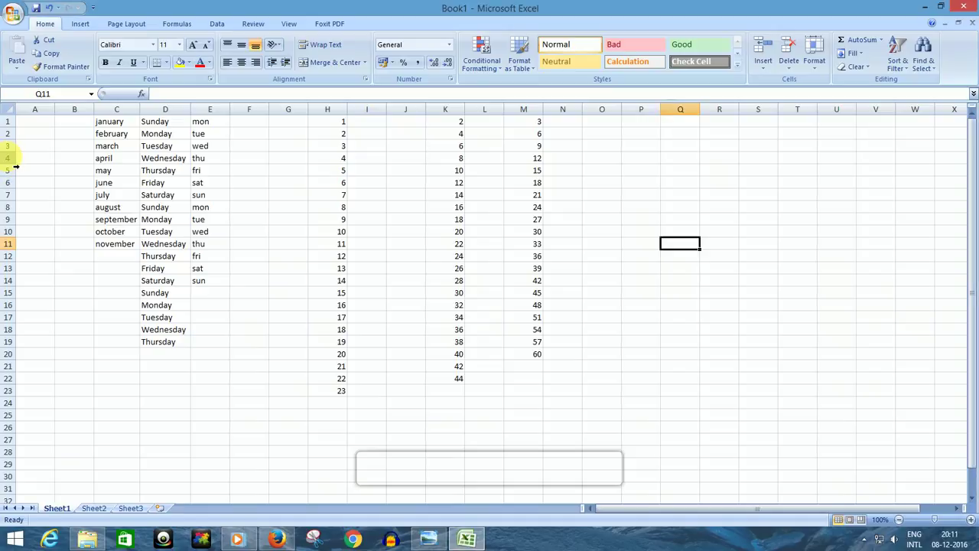
# Hide row 4, and collapse row 15 by shrinking its height to zero.
pyautogui.rightClick(10, 159)
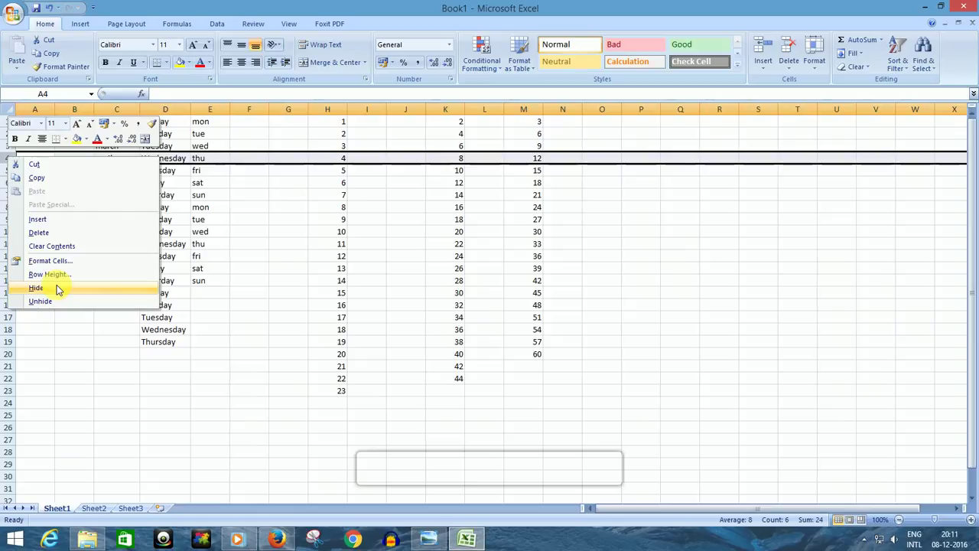
pyautogui.click(36, 288)
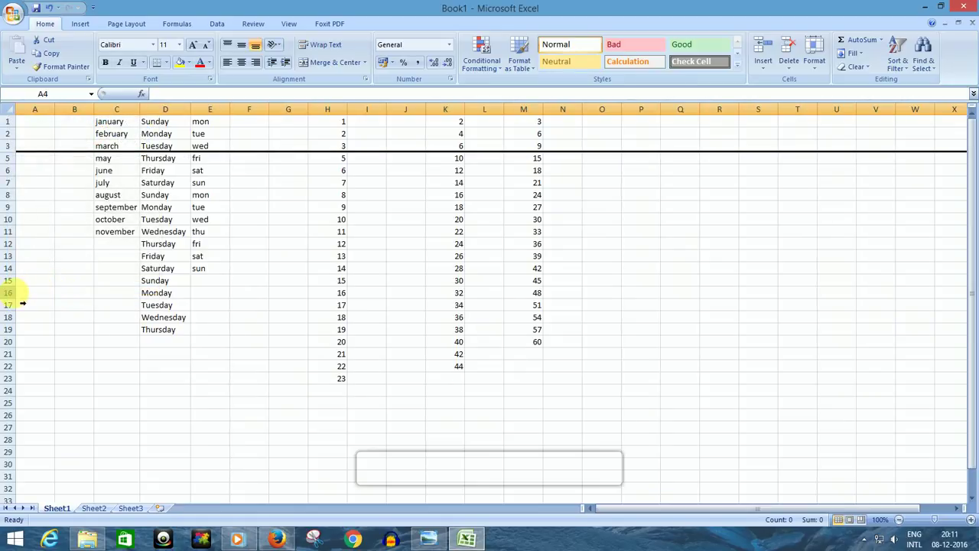
pyautogui.moveTo(16, 290)
pyautogui.mouseDown()
pyautogui.moveTo(16, 277)
pyautogui.moveTo(15, 291)
pyautogui.mouseUp()
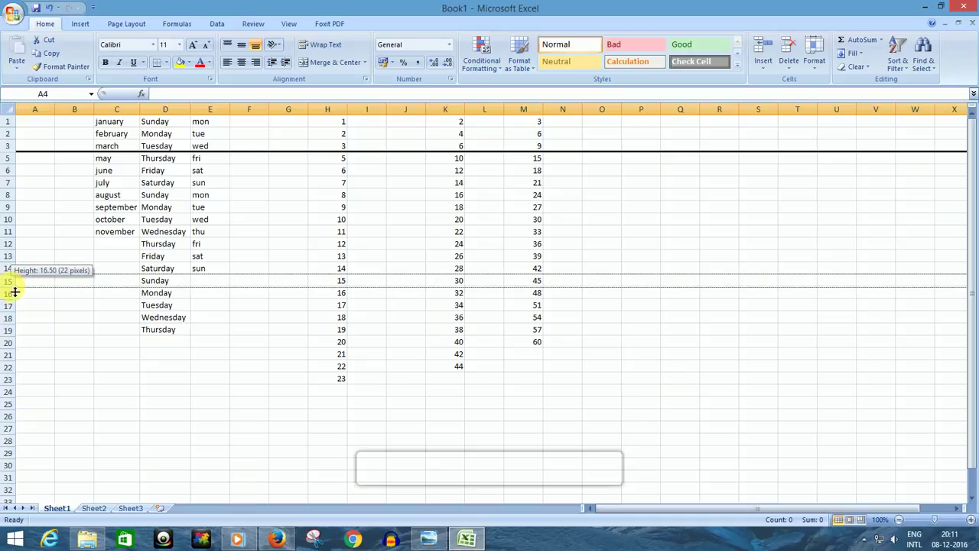
pyautogui.moveTo(15, 292); pyautogui.dragTo(11, 280)
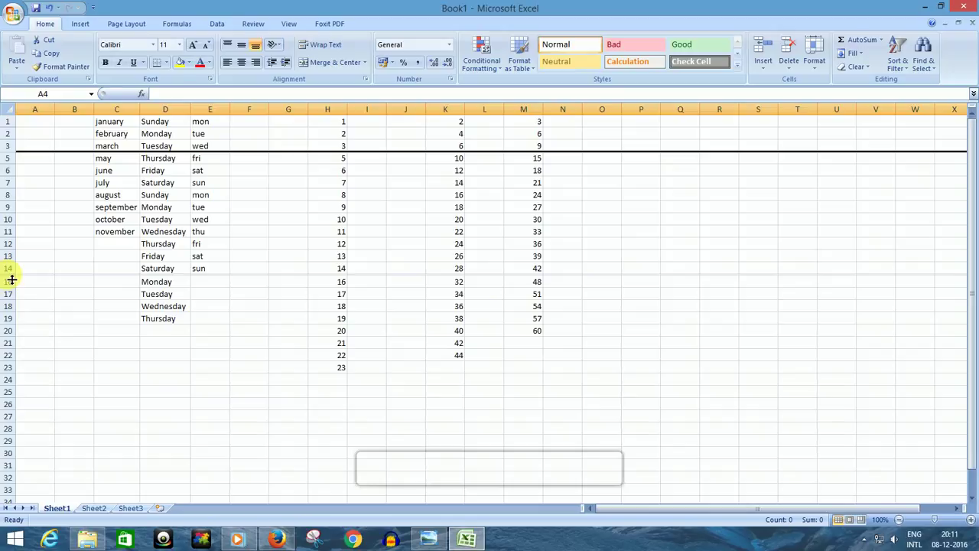
pyautogui.click(815, 67)
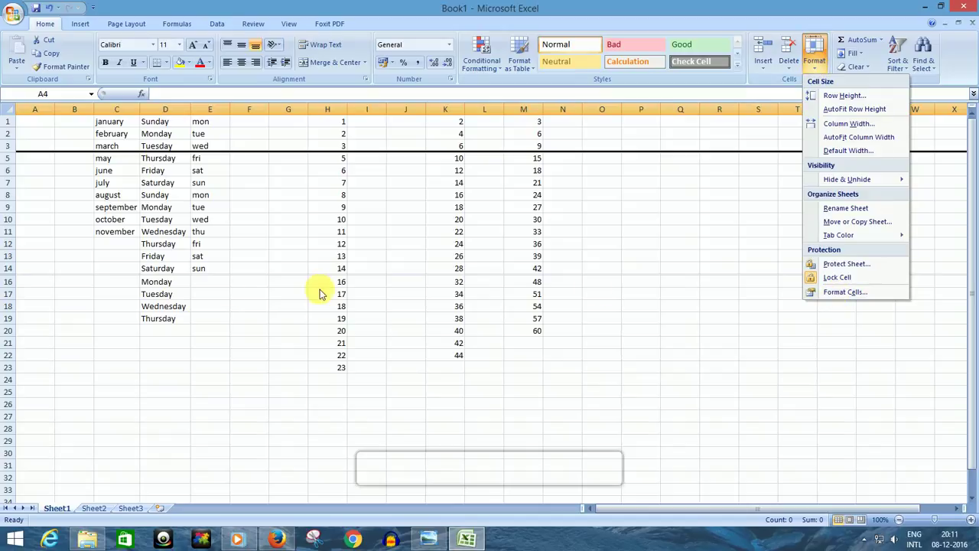
pyautogui.moveTo(852, 243)
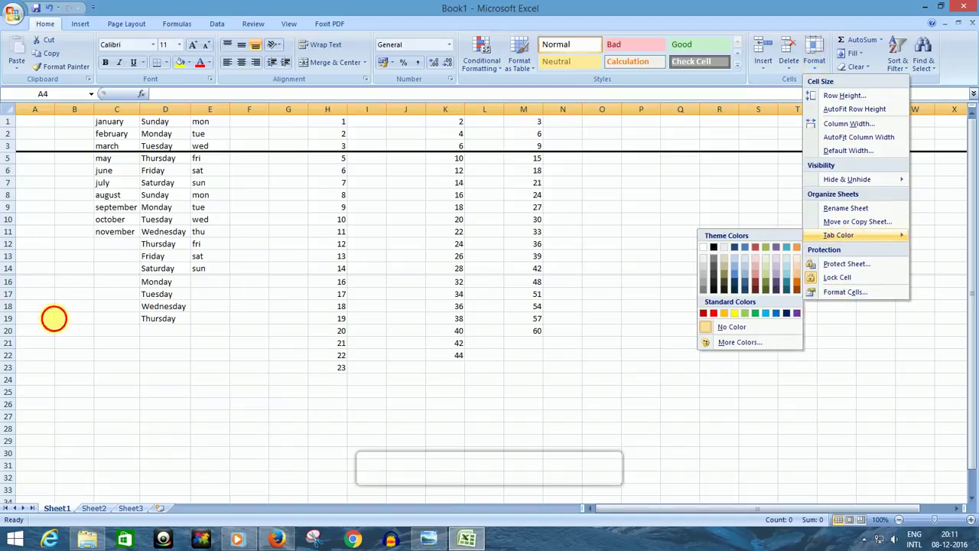
pyautogui.click(53, 317)
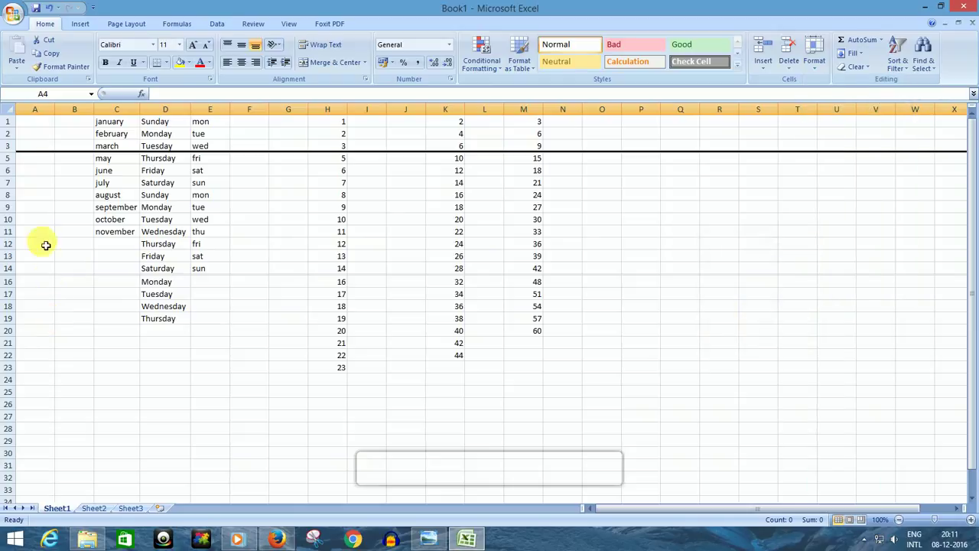
# Unhide rows across the entire worksheet, and manually stretch the collapsed row 15 back open below row 14.
pyautogui.click(12, 113)
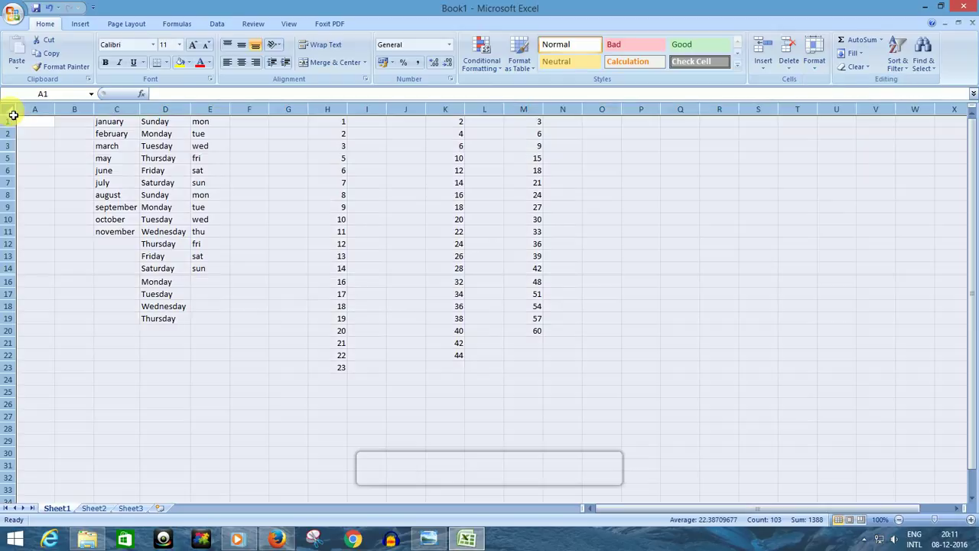
pyautogui.click(820, 69)
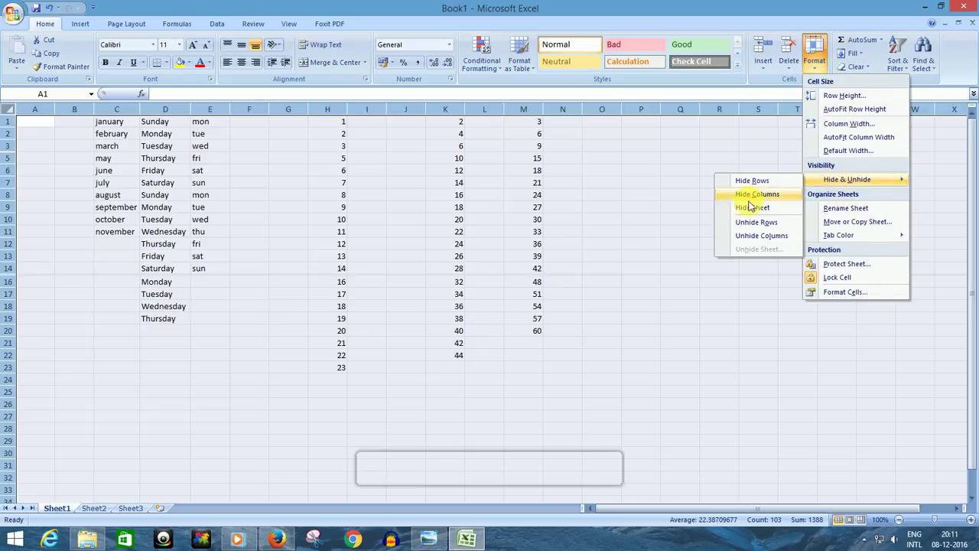
pyautogui.click(750, 224)
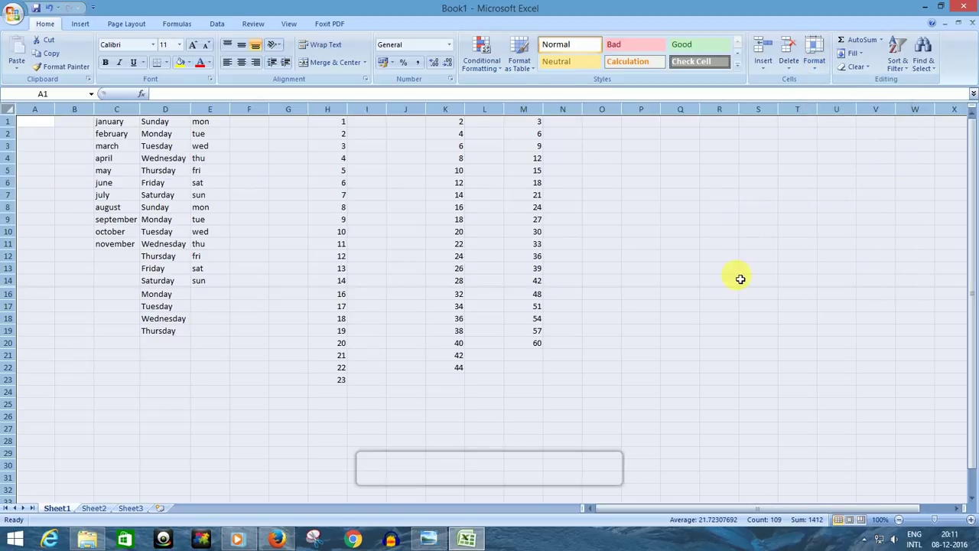
pyautogui.click(742, 262)
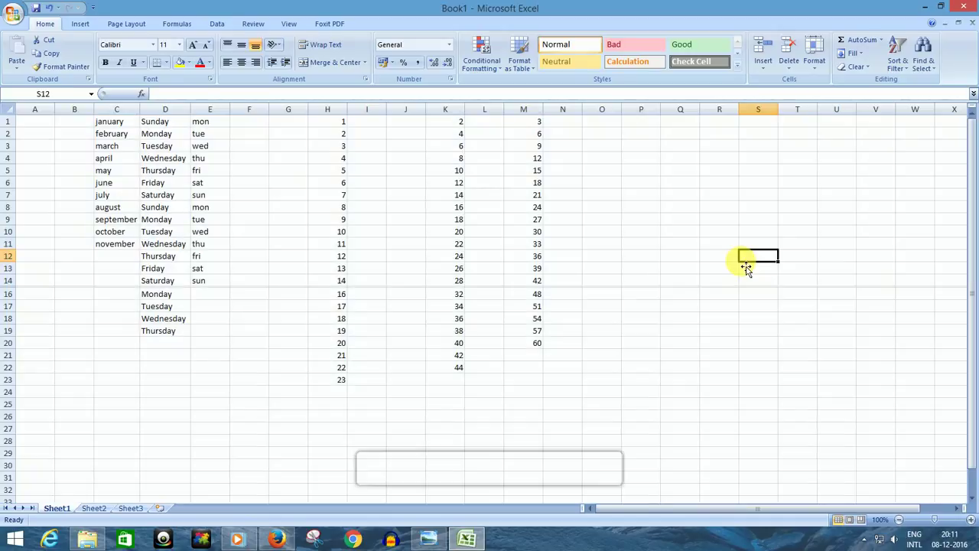
pyautogui.moveTo(8, 287); pyautogui.dragTo(9, 306)
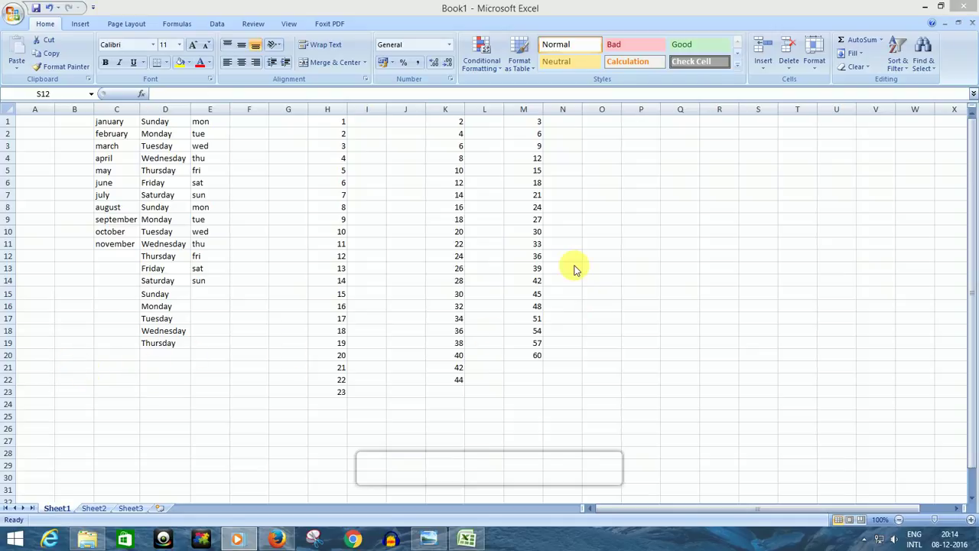
# Hide the worksheet Sheet1 that contains the data.
pyautogui.click(815, 67)
pyautogui.click(815, 67)
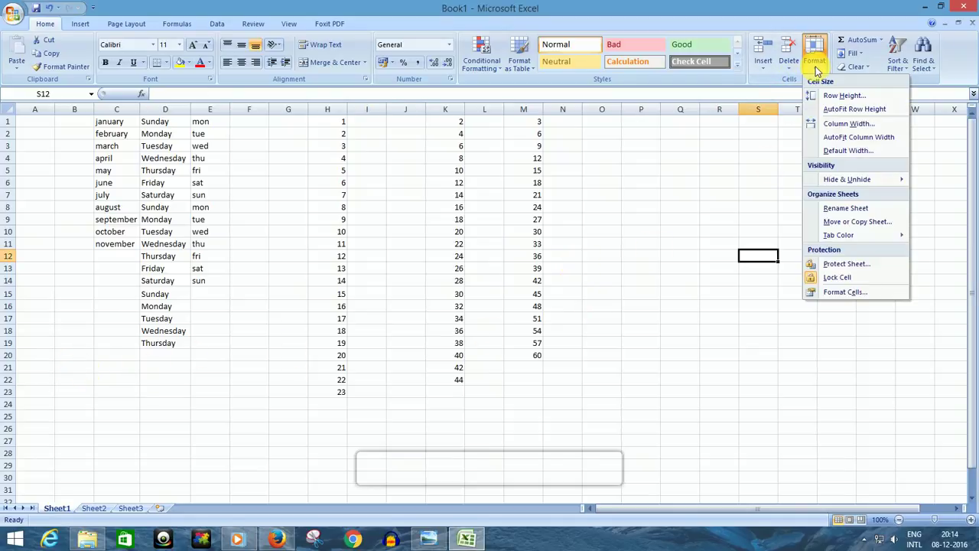
pyautogui.moveTo(837, 179)
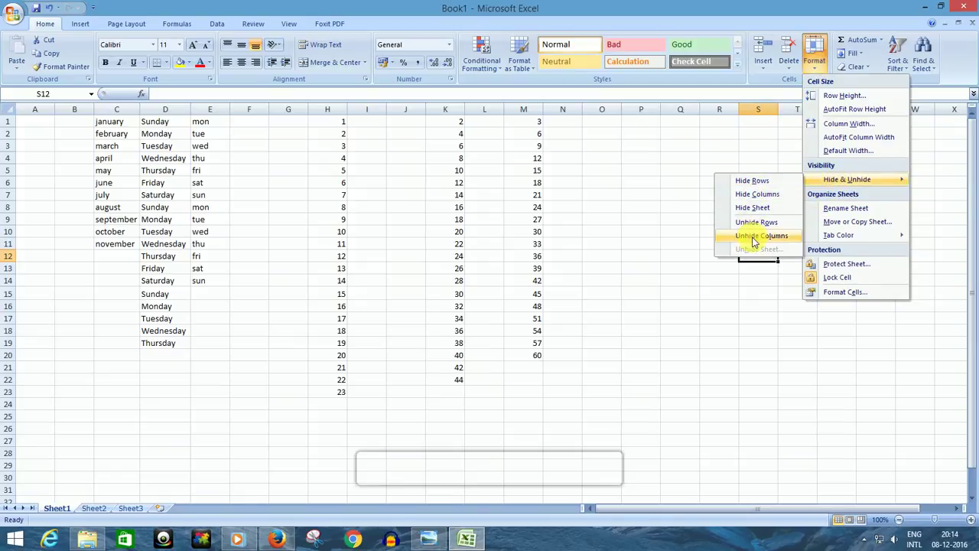
pyautogui.click(755, 208)
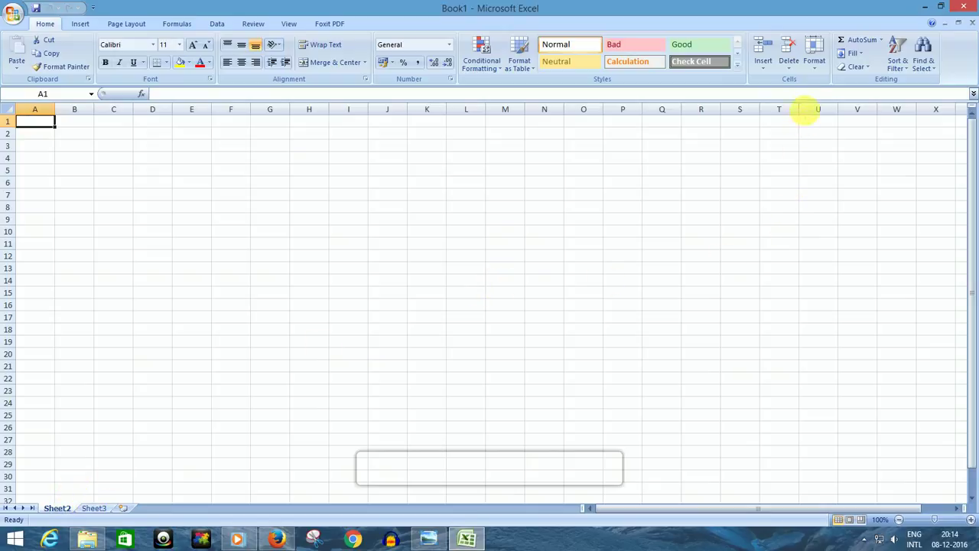
# Unhide the worksheet Sheet1 so its data is available again.
pyautogui.click(817, 61)
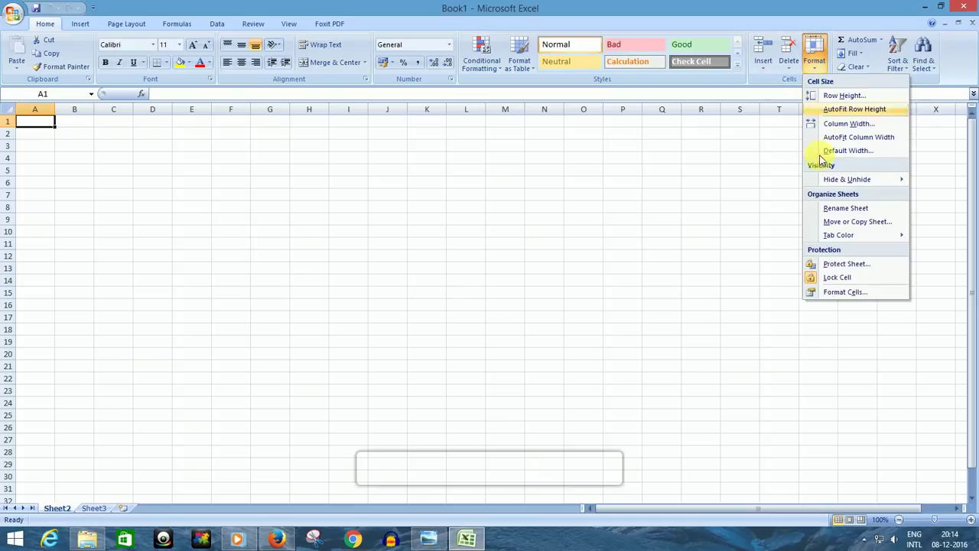
pyautogui.moveTo(833, 179)
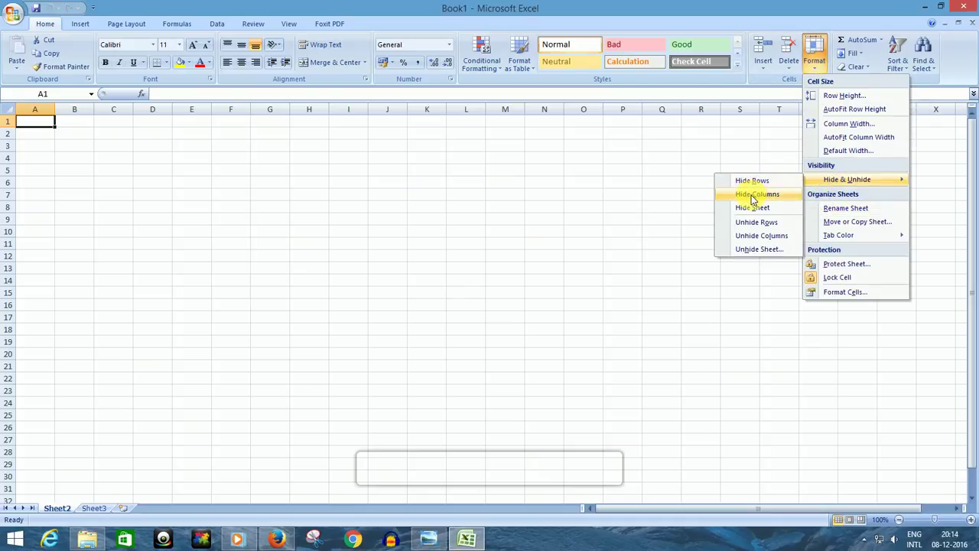
pyautogui.click(756, 251)
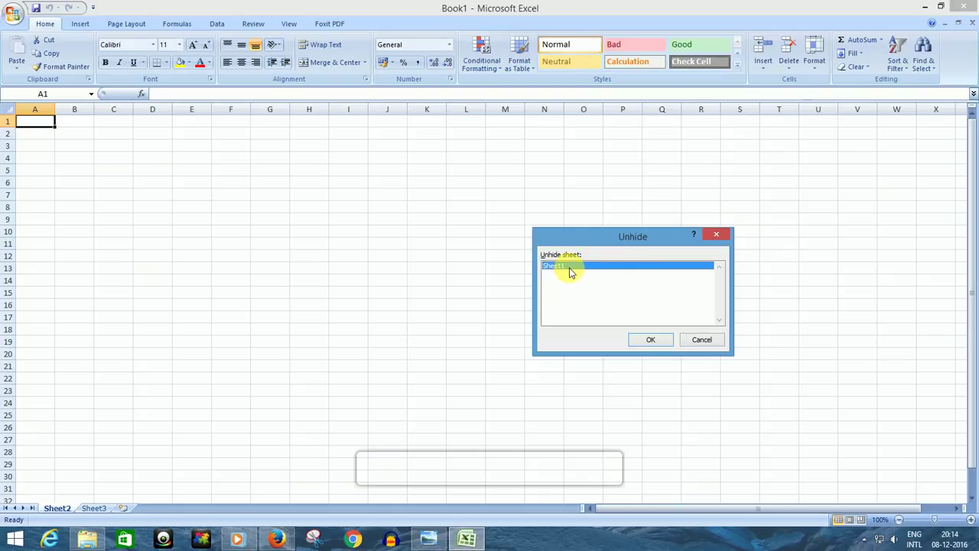
pyautogui.click(649, 339)
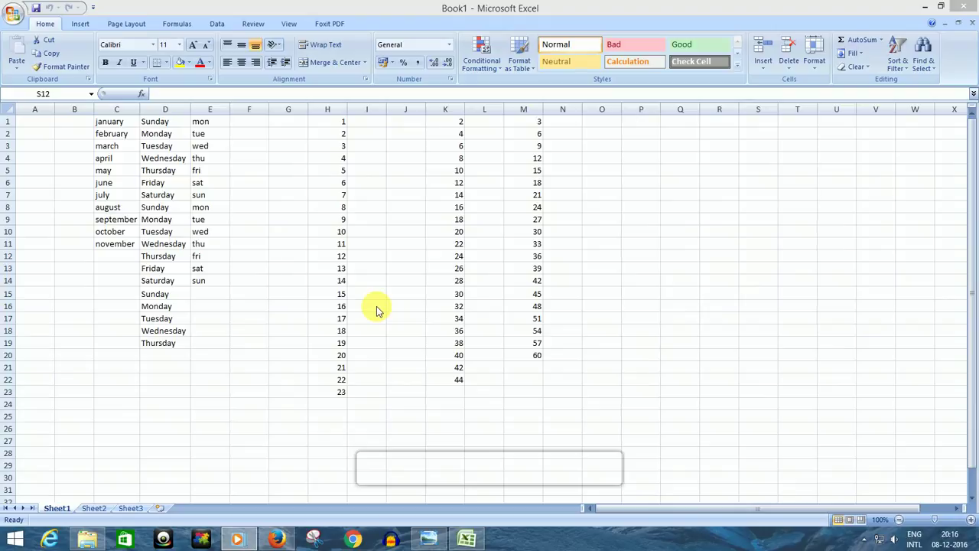
# Delete the whole of column H with the numbers 1 to 23, and delete row 10 with the october entry.
pyautogui.click(336, 119)
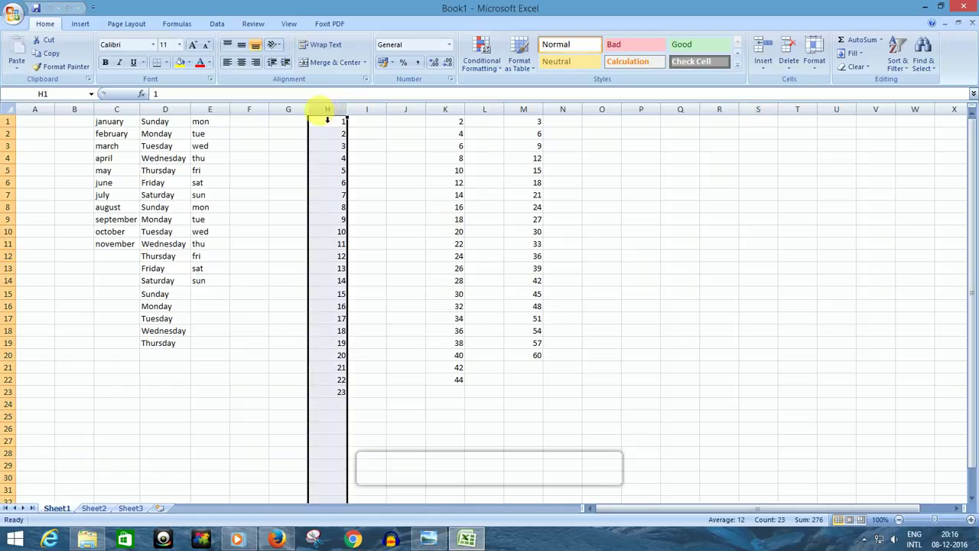
pyautogui.rightClick(322, 113)
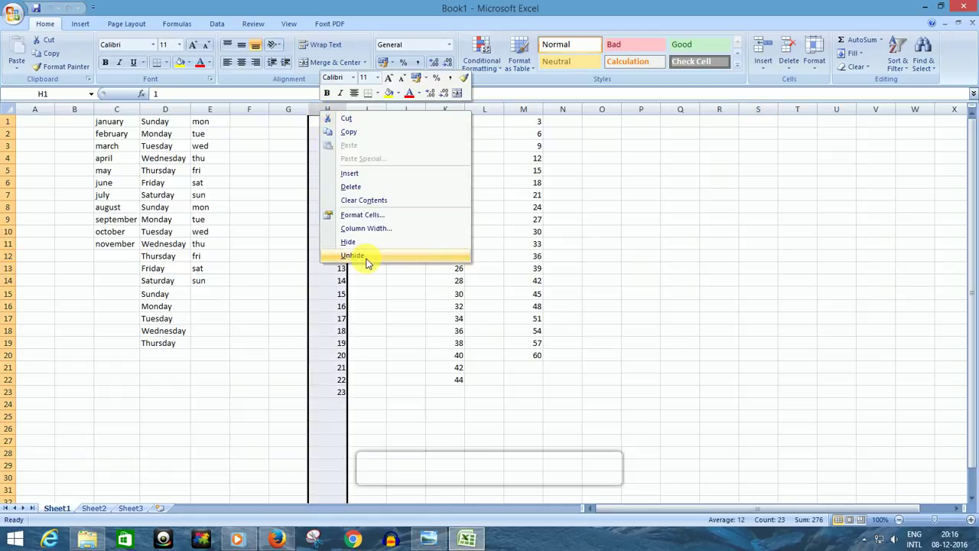
pyautogui.click(366, 186)
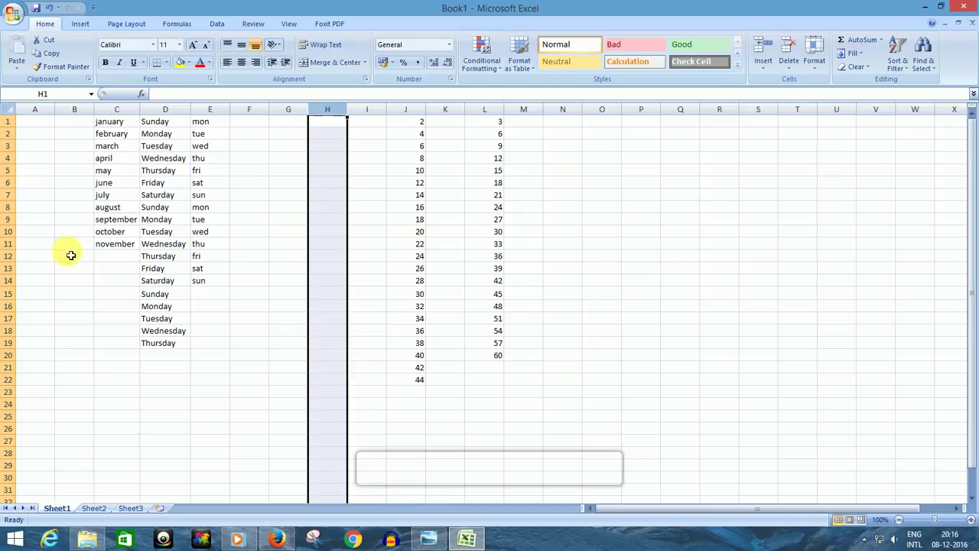
pyautogui.click(11, 234)
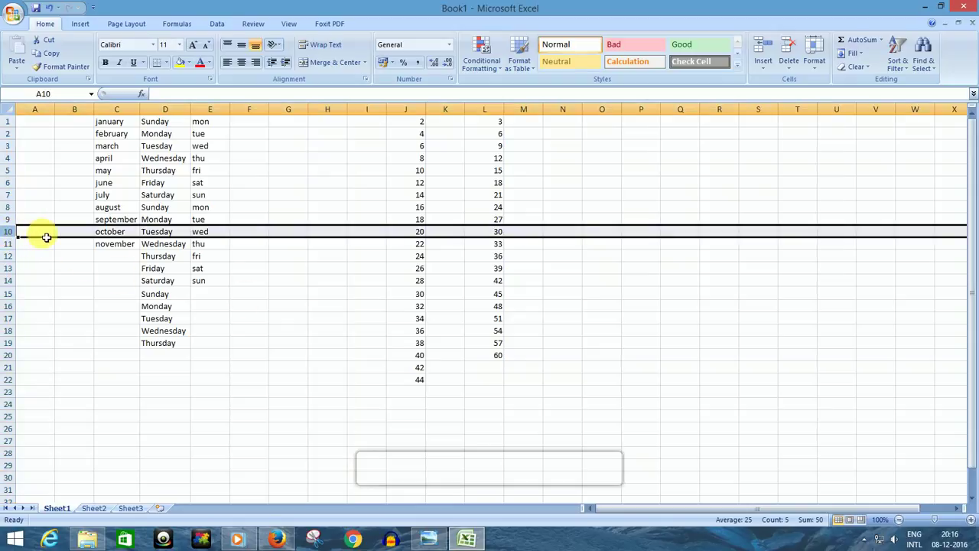
pyautogui.rightClick(16, 243)
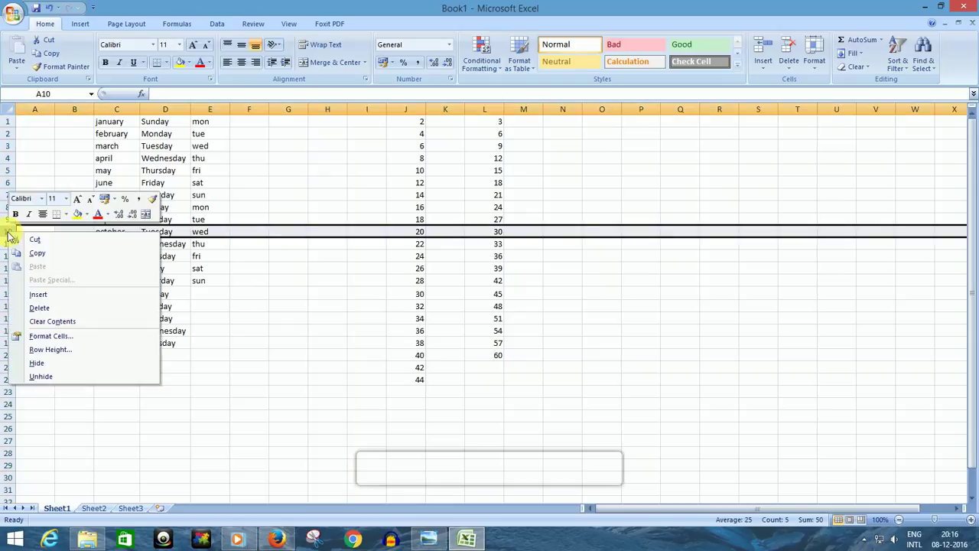
pyautogui.click(68, 309)
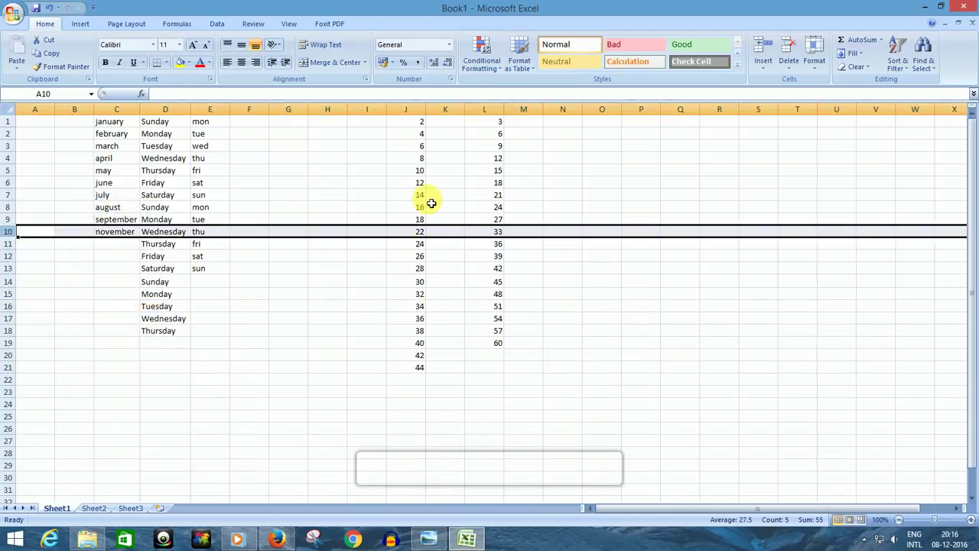
# Delete column L with the multiples of 3, and delete row 9 with the september entry.
pyautogui.click(485, 110)
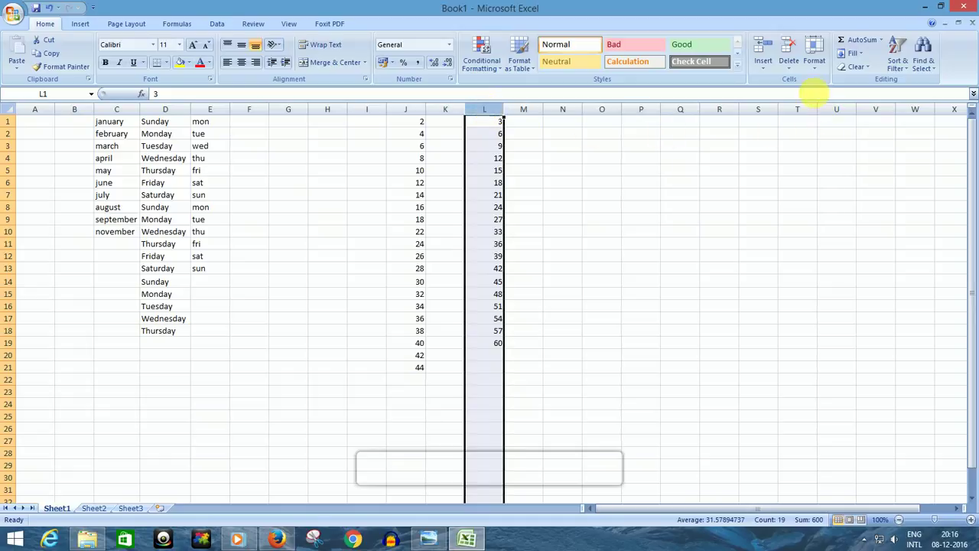
pyautogui.click(791, 64)
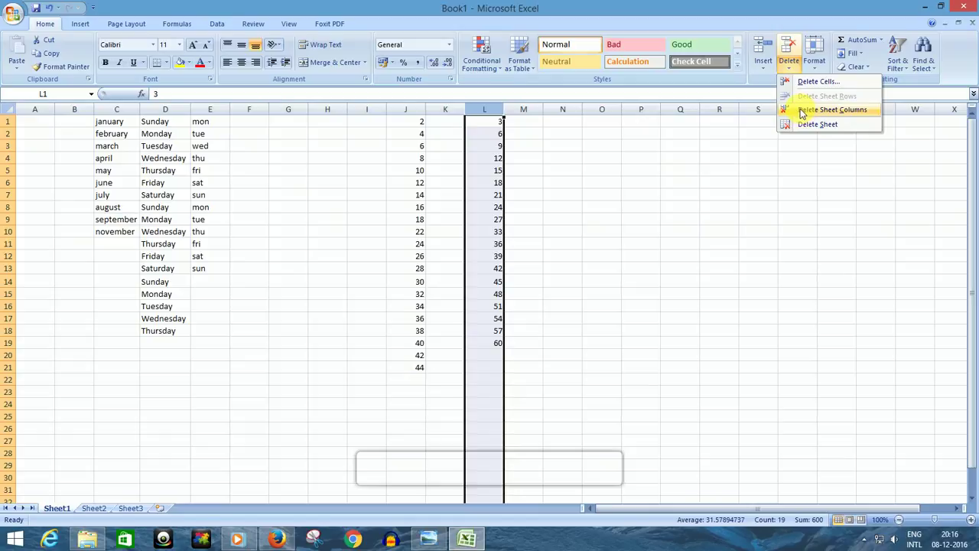
pyautogui.click(827, 111)
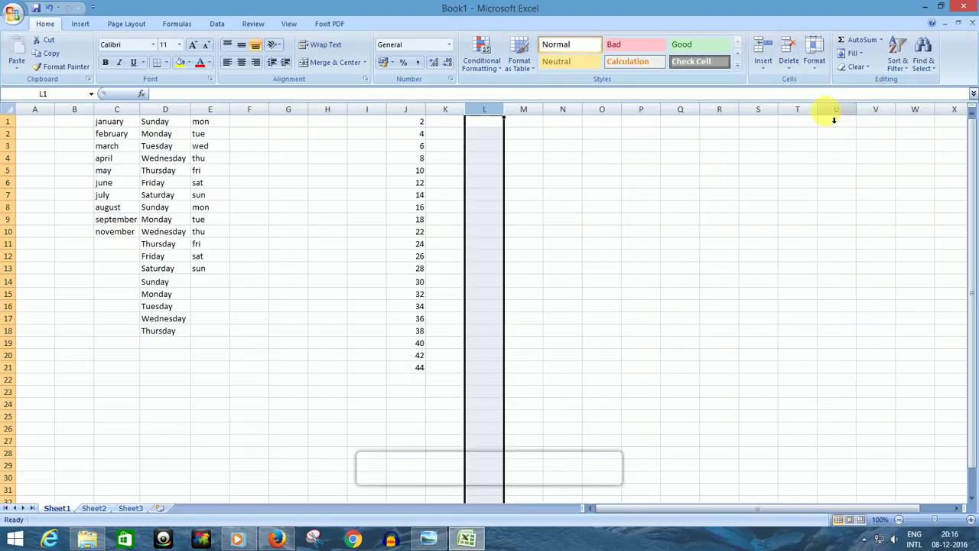
pyautogui.click(8, 219)
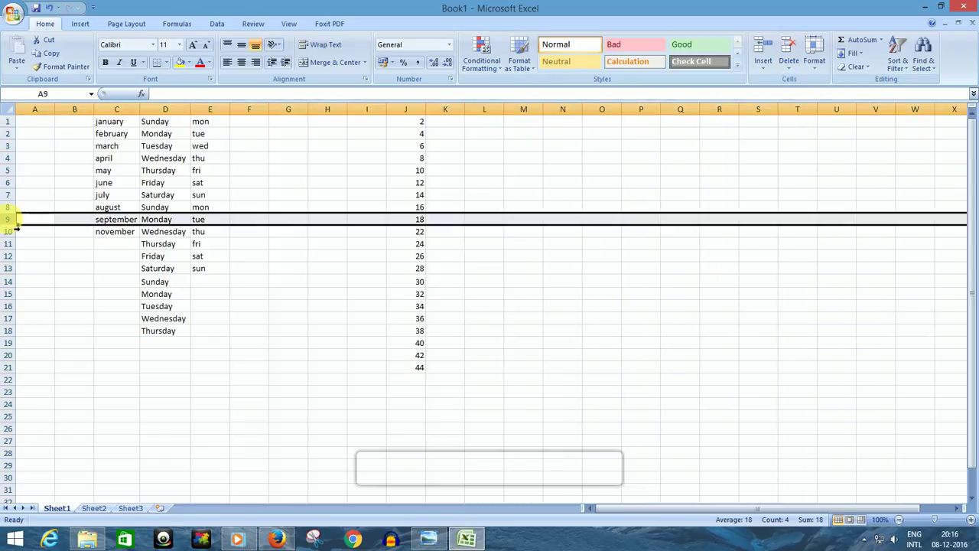
pyautogui.click(792, 67)
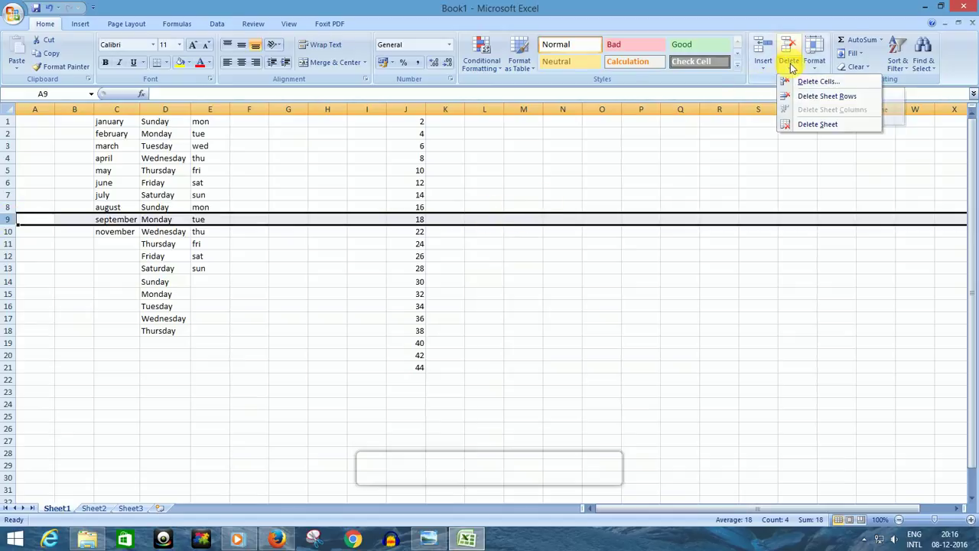
pyautogui.click(809, 99)
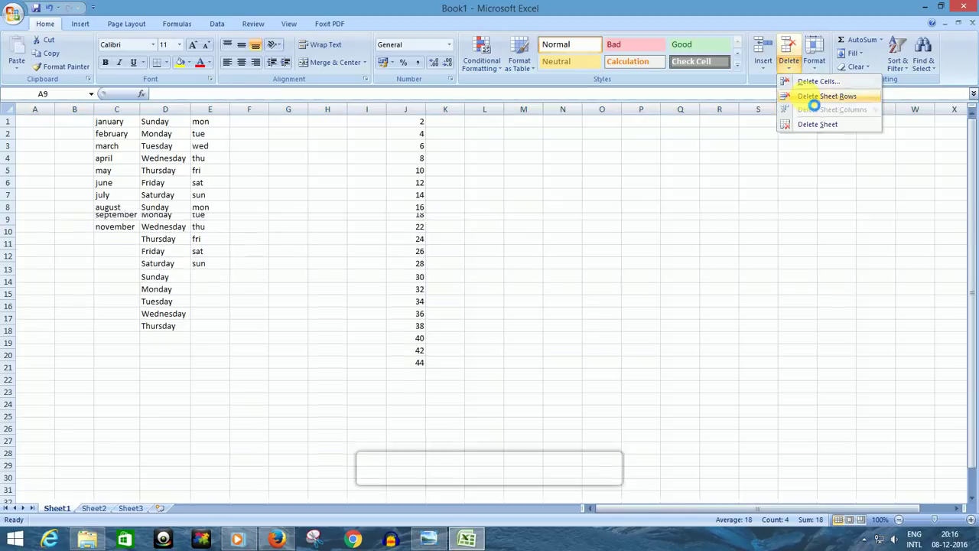
pyautogui.click(283, 379)
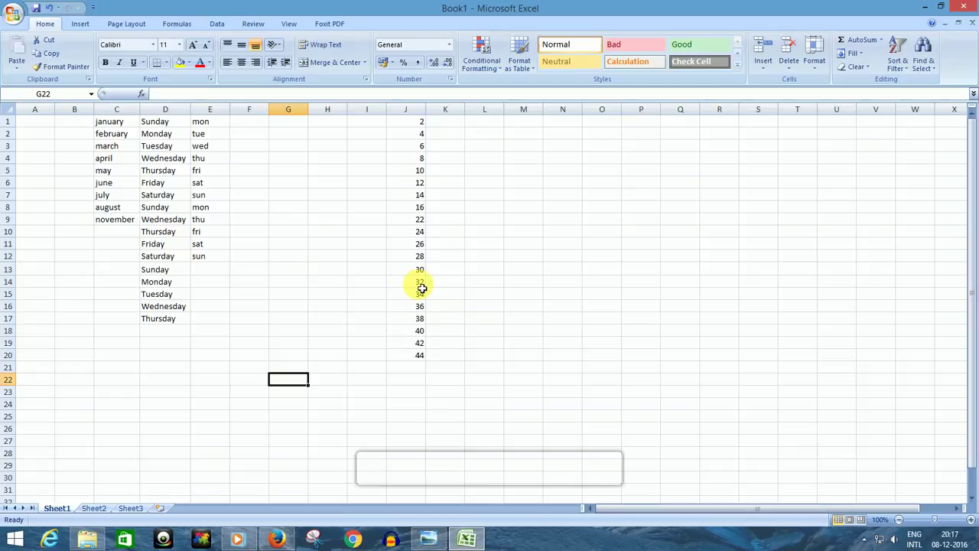
pyautogui.click(385, 380)
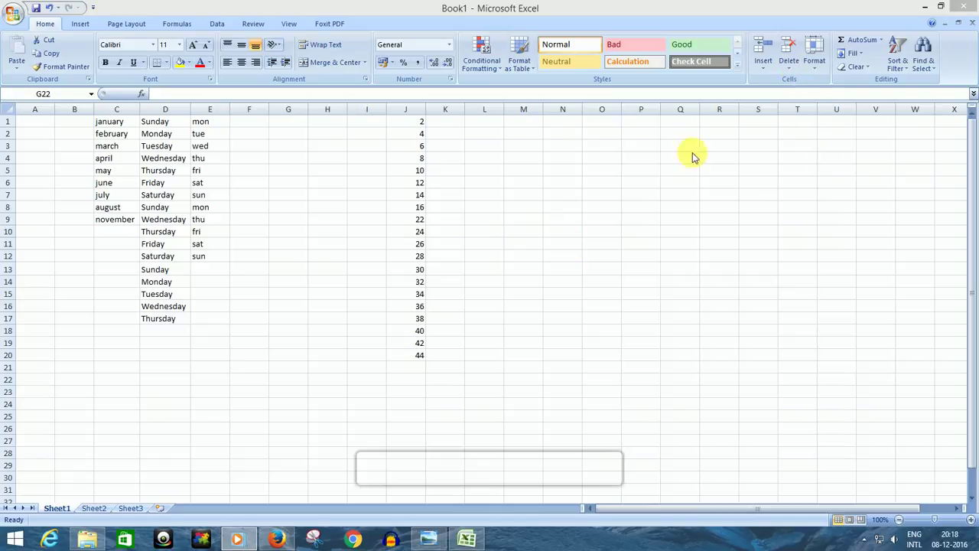
pyautogui.click(791, 63)
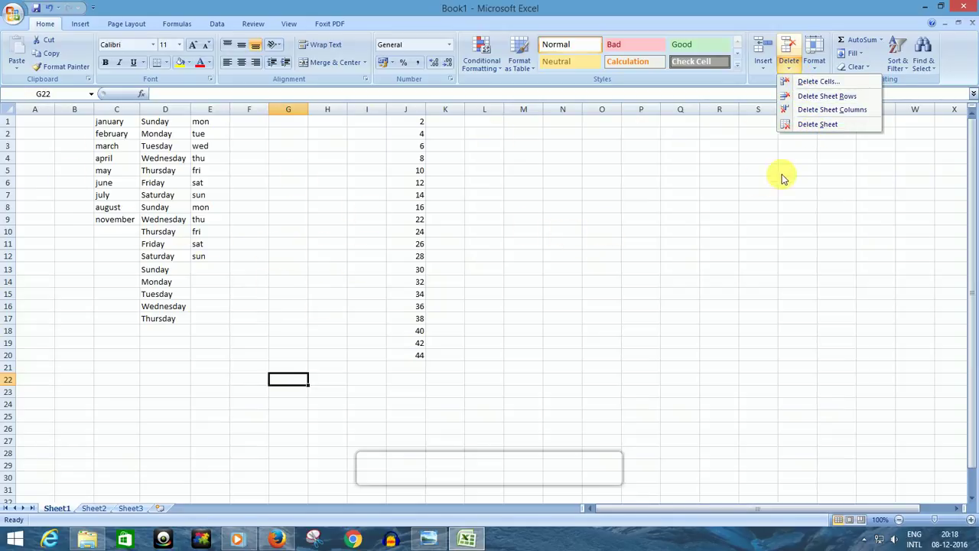
pyautogui.click(753, 221)
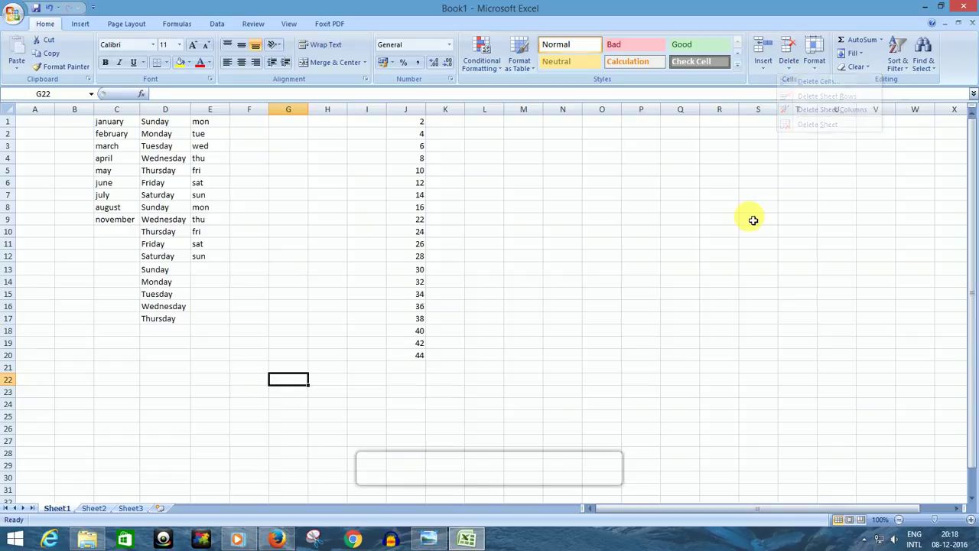
# Delete the empty worksheets Sheet3 and Sheet2 from the workbook.
pyautogui.click(130, 508)
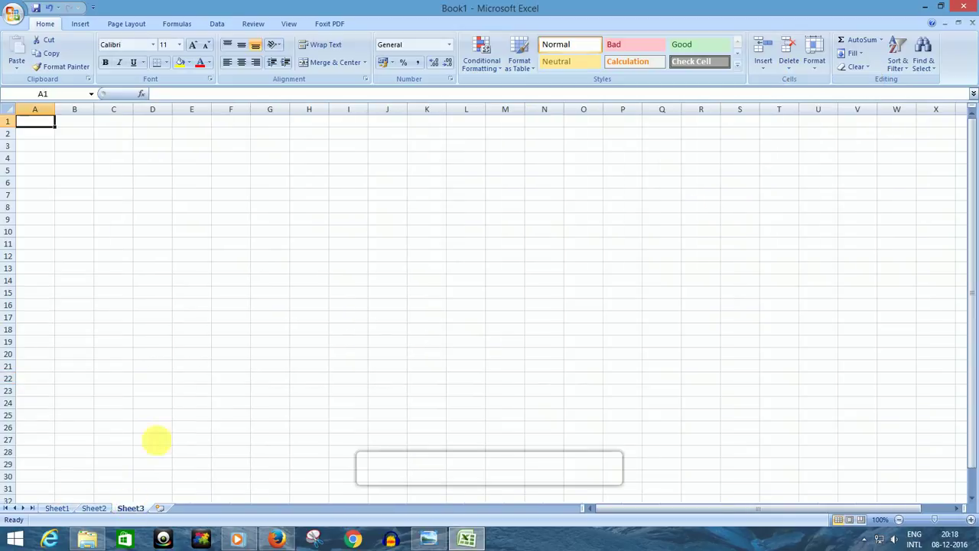
pyautogui.click(788, 66)
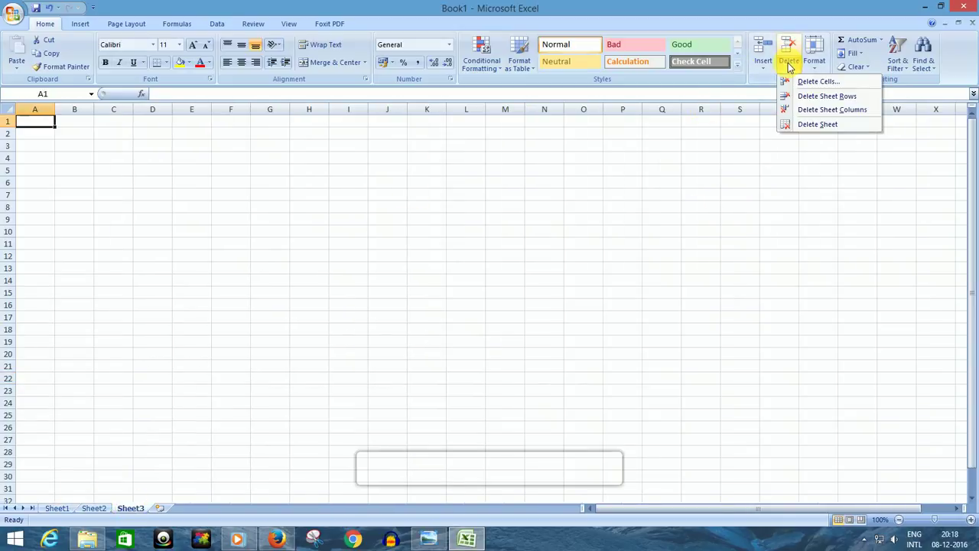
pyautogui.click(816, 126)
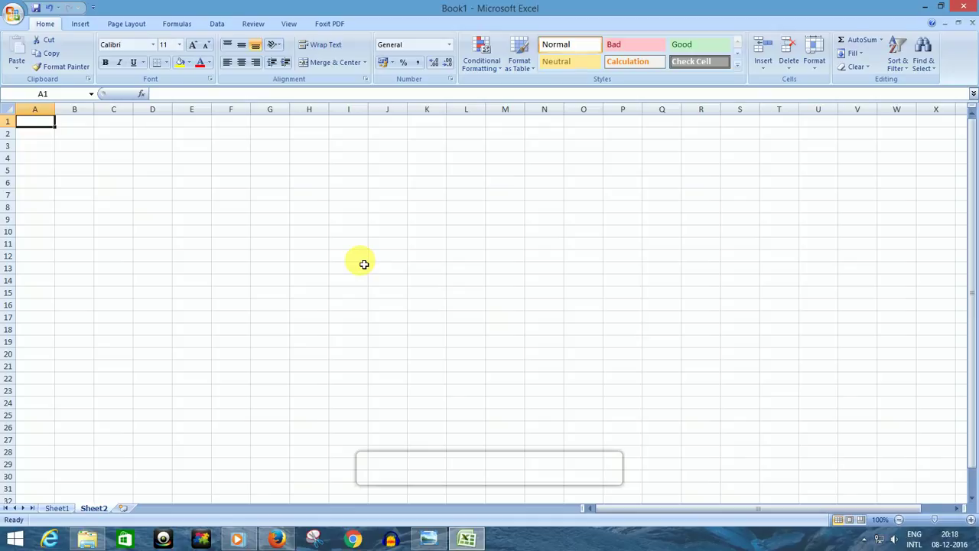
pyautogui.rightClick(92, 509)
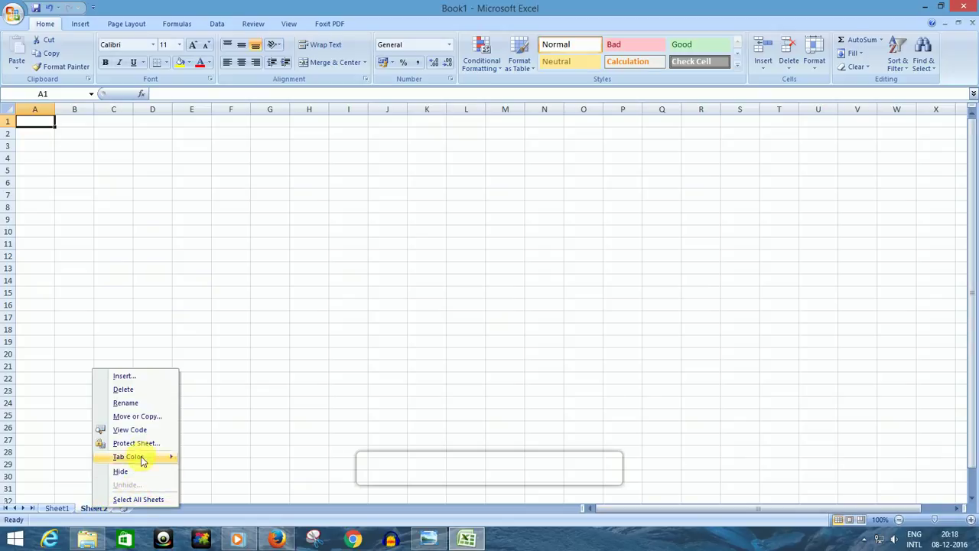
pyautogui.click(141, 392)
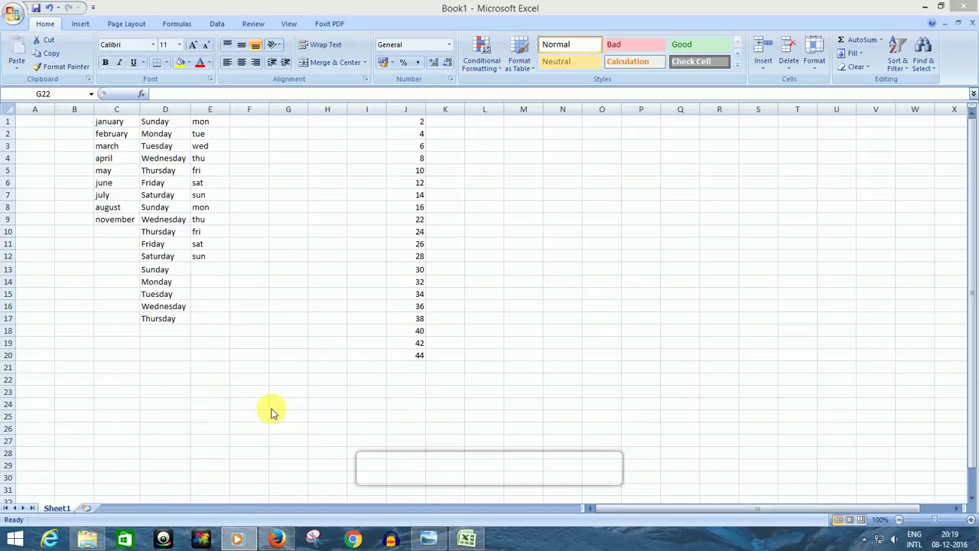
# Rename the worksheet Sheet1 as 123.
pyautogui.click(52, 509)
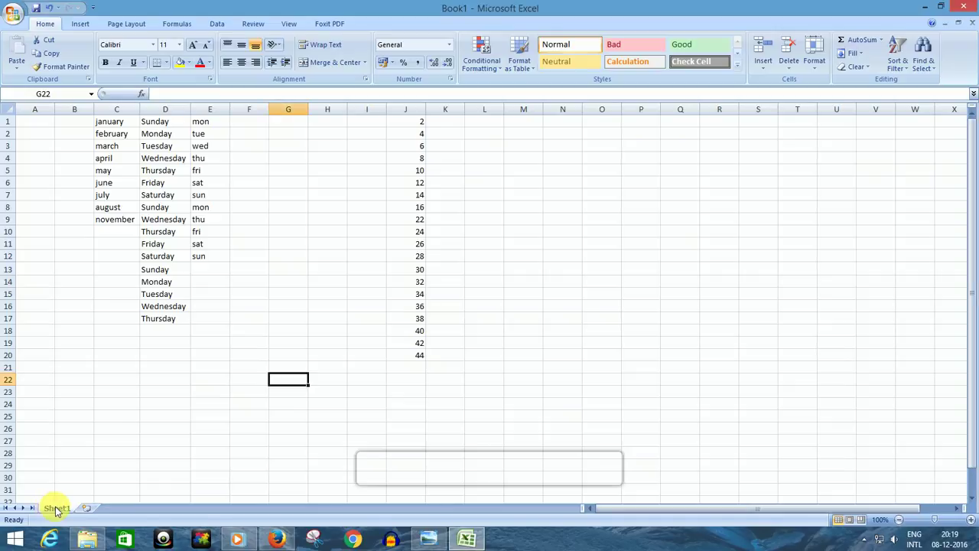
pyautogui.rightClick(55, 509)
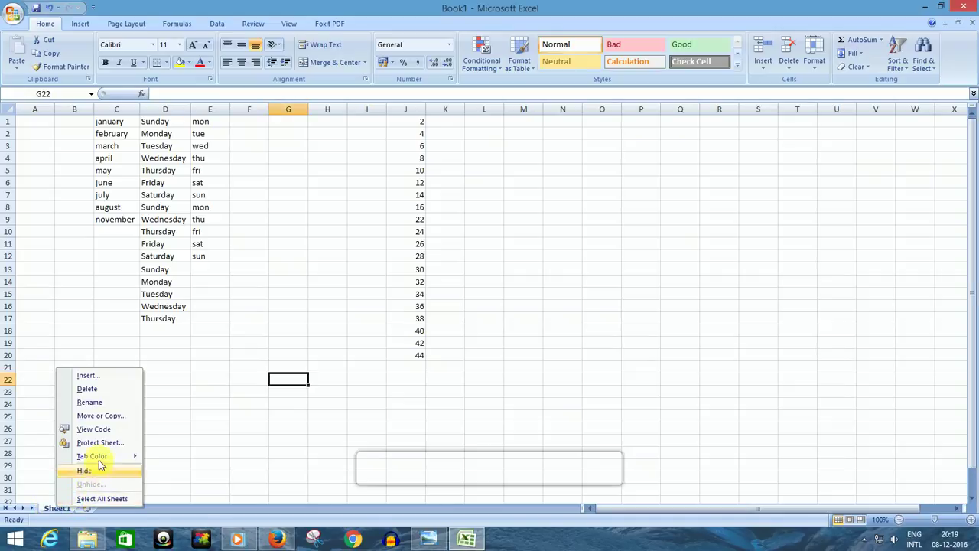
pyautogui.click(104, 402)
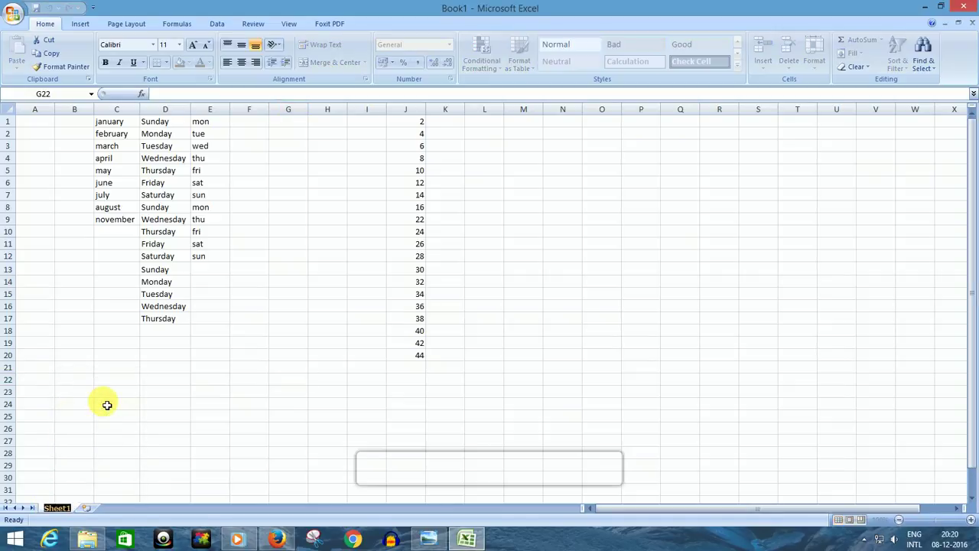
pyautogui.write('123')
pyautogui.press('Return')
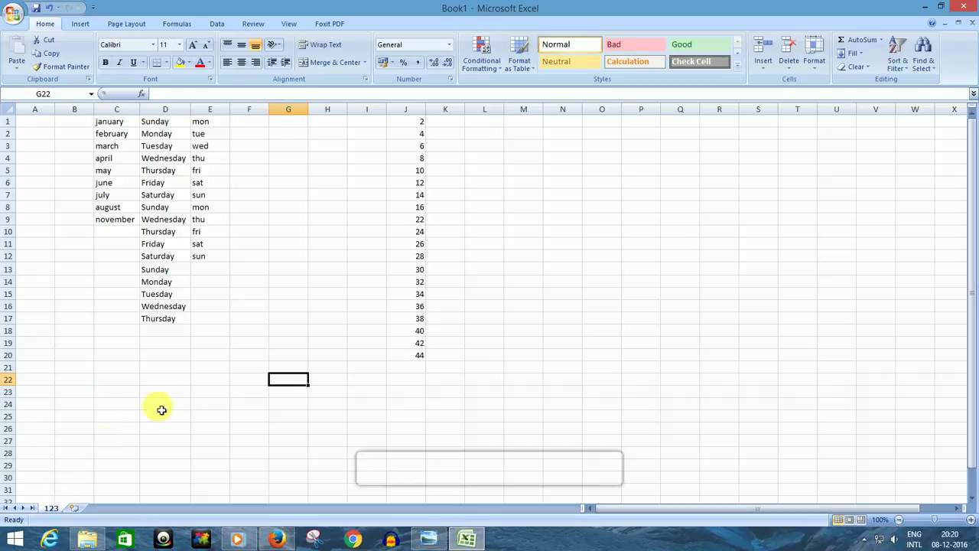
# Rename the data worksheet as san.
pyautogui.click(816, 66)
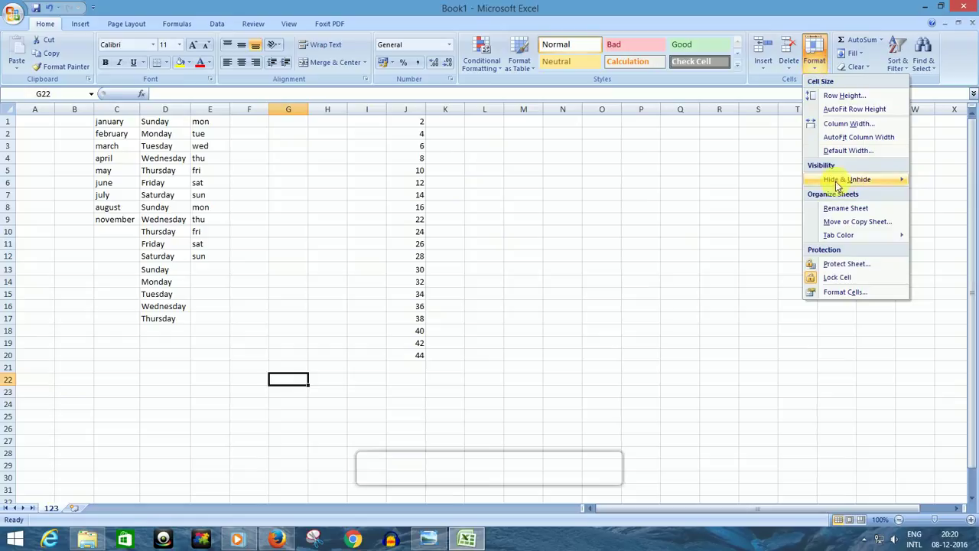
pyautogui.moveTo(838, 180)
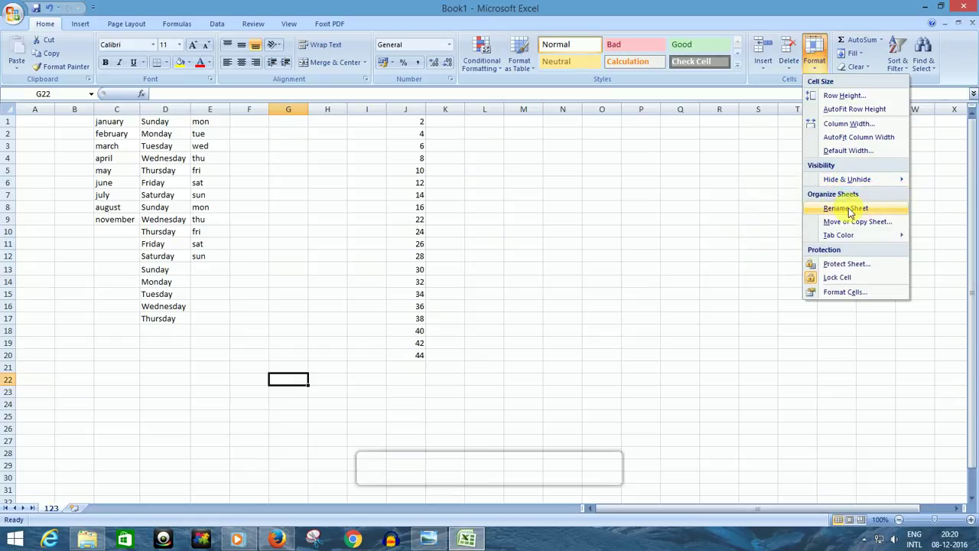
pyautogui.click(850, 210)
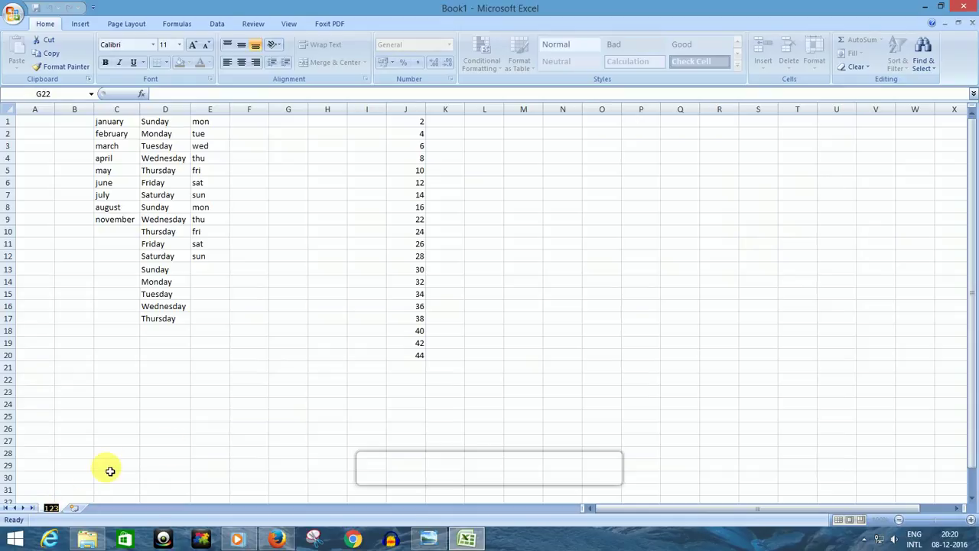
pyautogui.write('san')
pyautogui.press('Return')
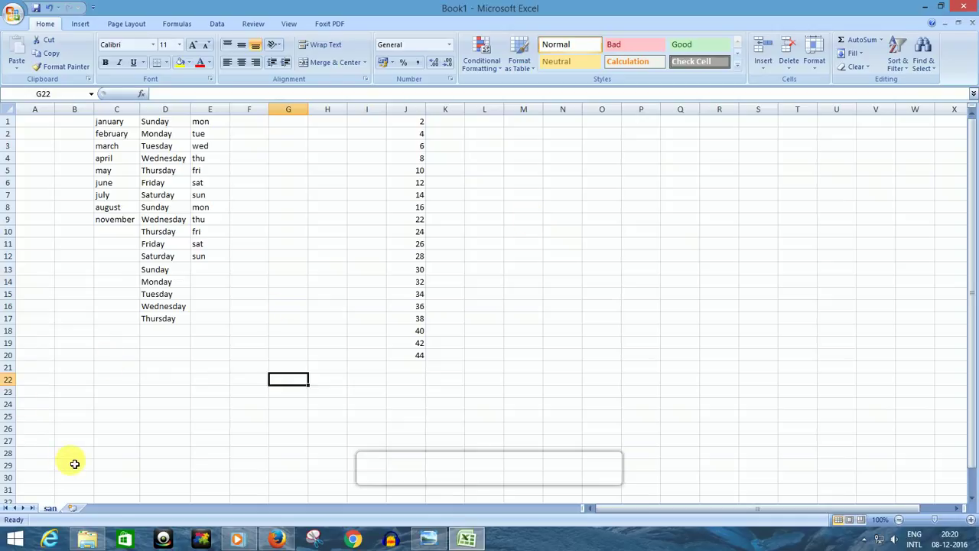
# Insert a new blank worksheet after the sheet san.
pyautogui.click(74, 509)
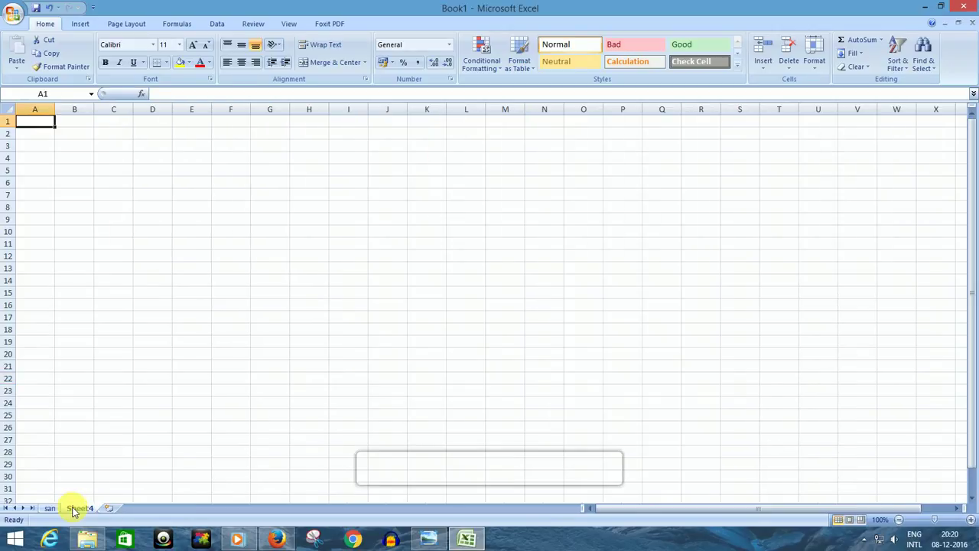